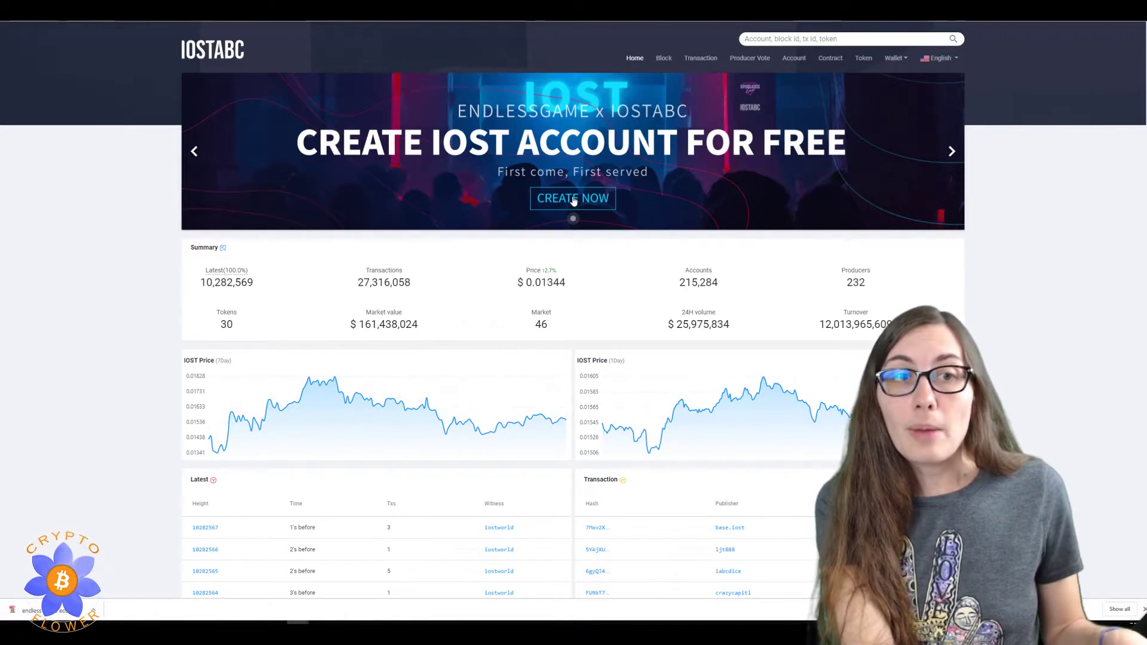
Open the free account creation form and auto-generate a public key for the new account
left_click(573, 199)
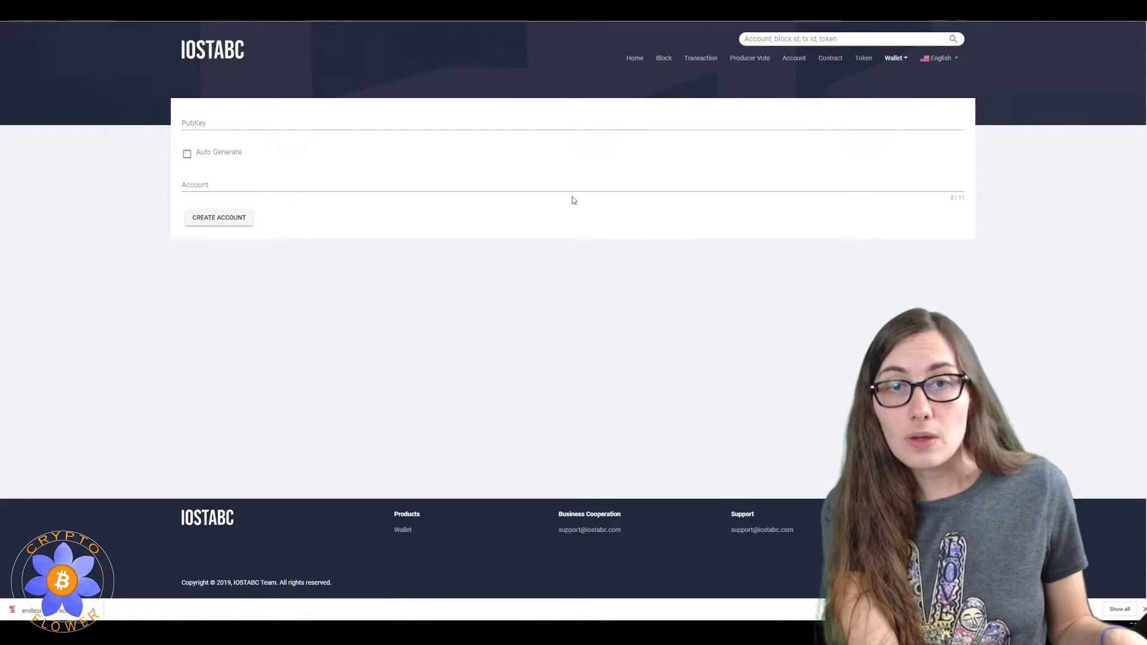
left_click(188, 155)
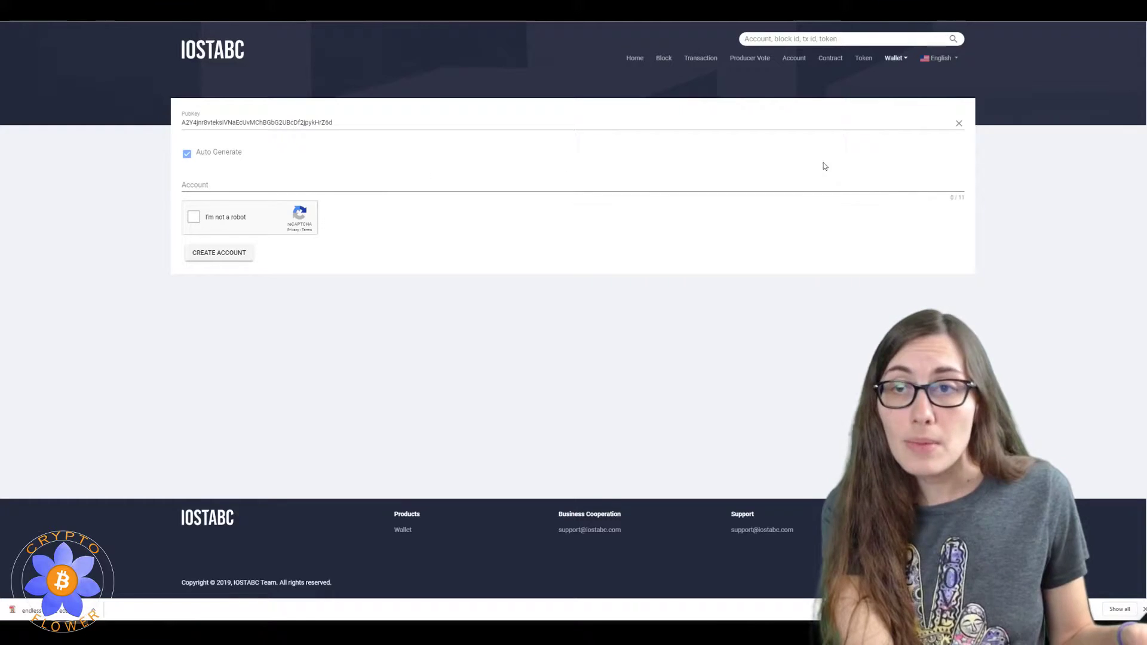
left_click_drag(966, 202, 951, 198)
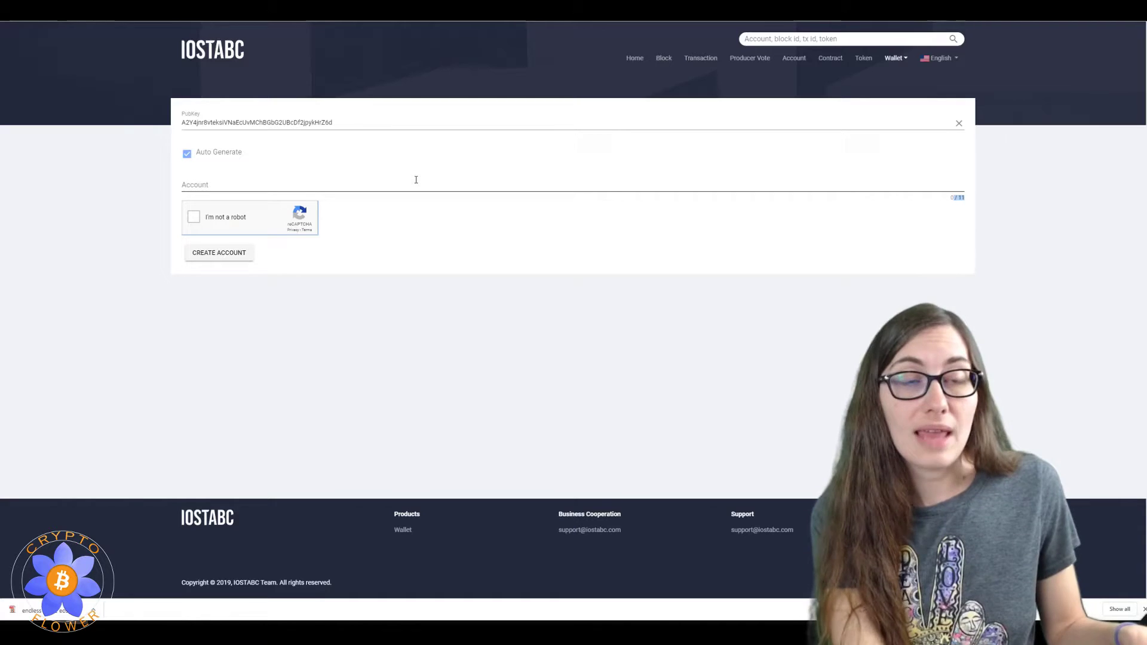
Enter the account name iosttest1, pass the reCAPTCHA check, and submit the account for creation
left_click(196, 183)
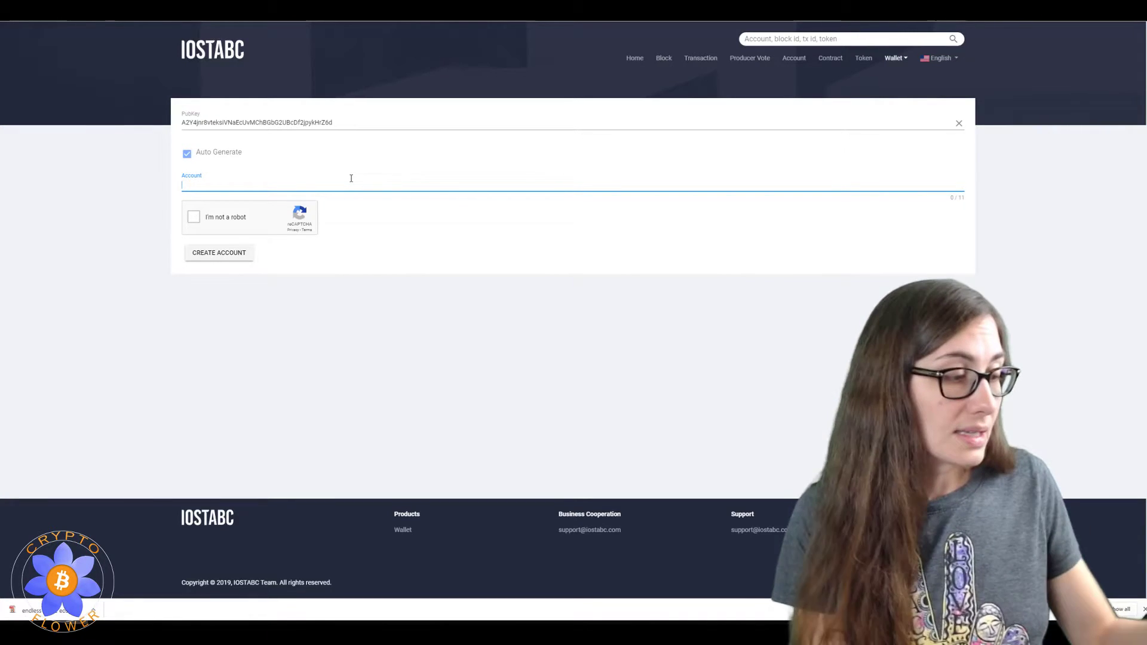
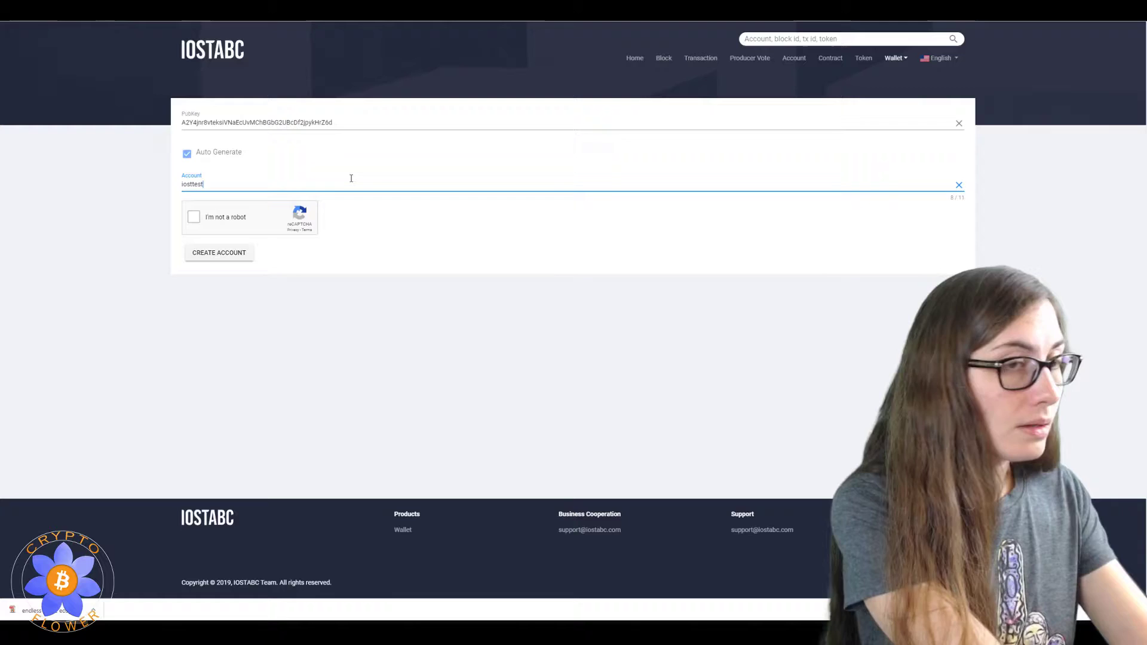
left_click(193, 219)
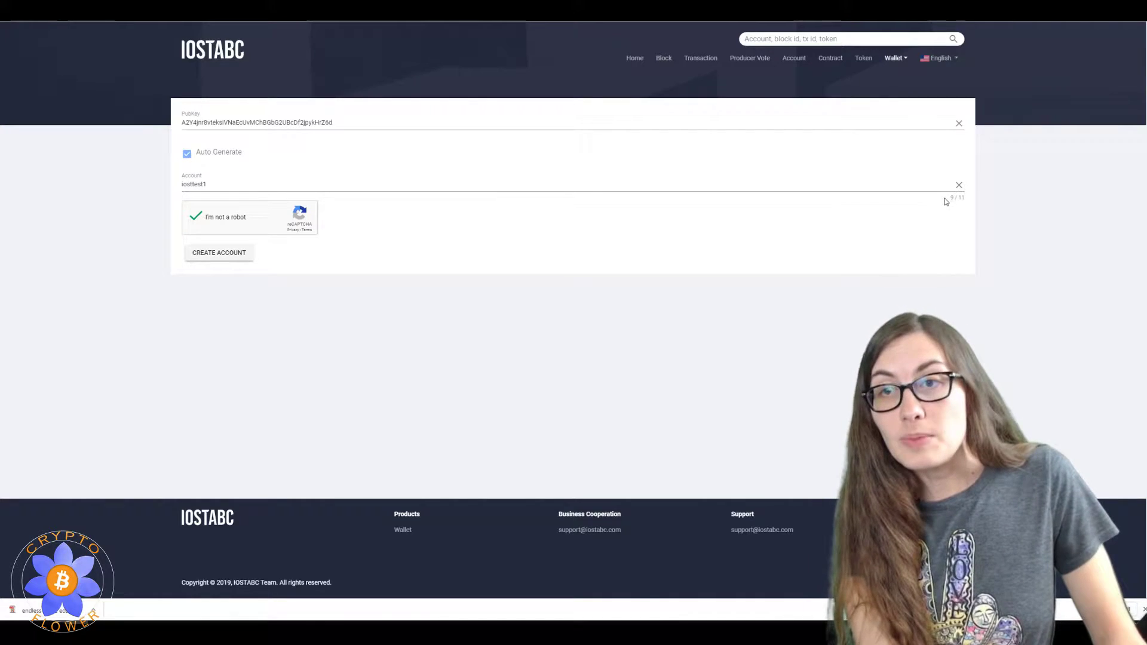
left_click_drag(946, 201, 971, 202)
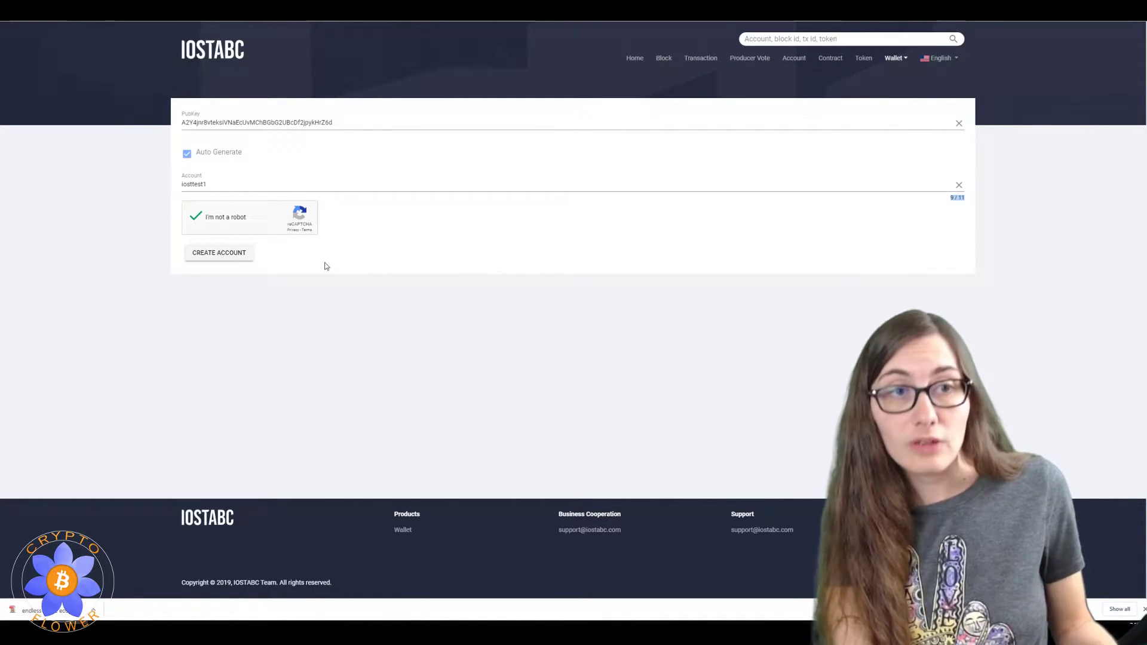
left_click(213, 258)
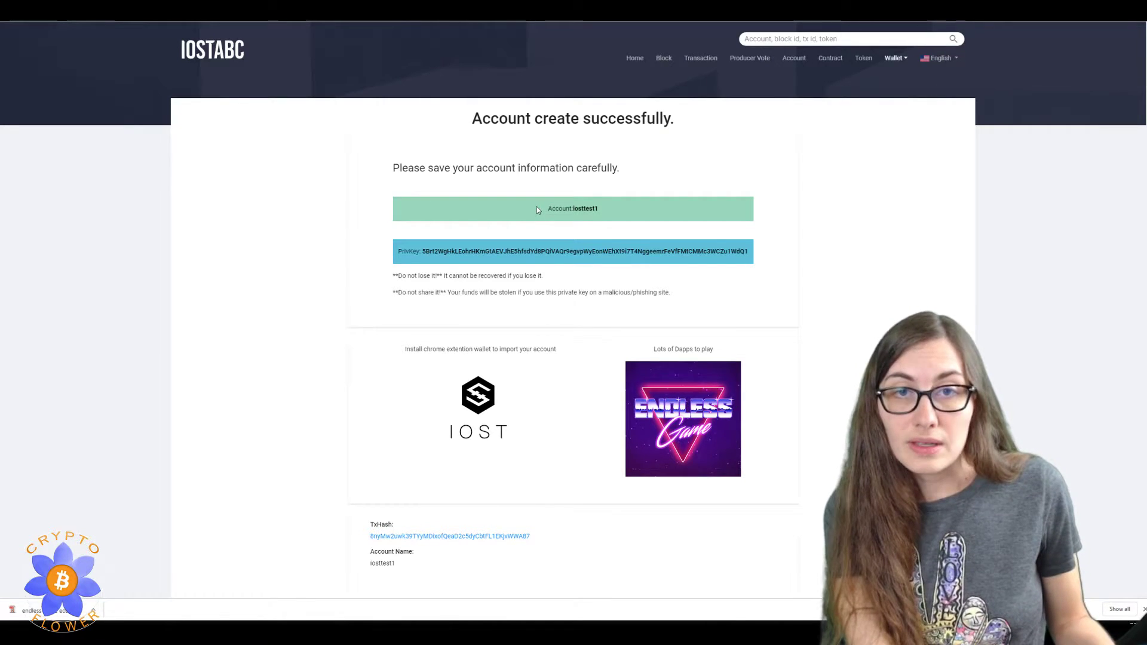
Select the iosttest1 account name and its private key on the success page for copying
left_click_drag(537, 208, 614, 208)
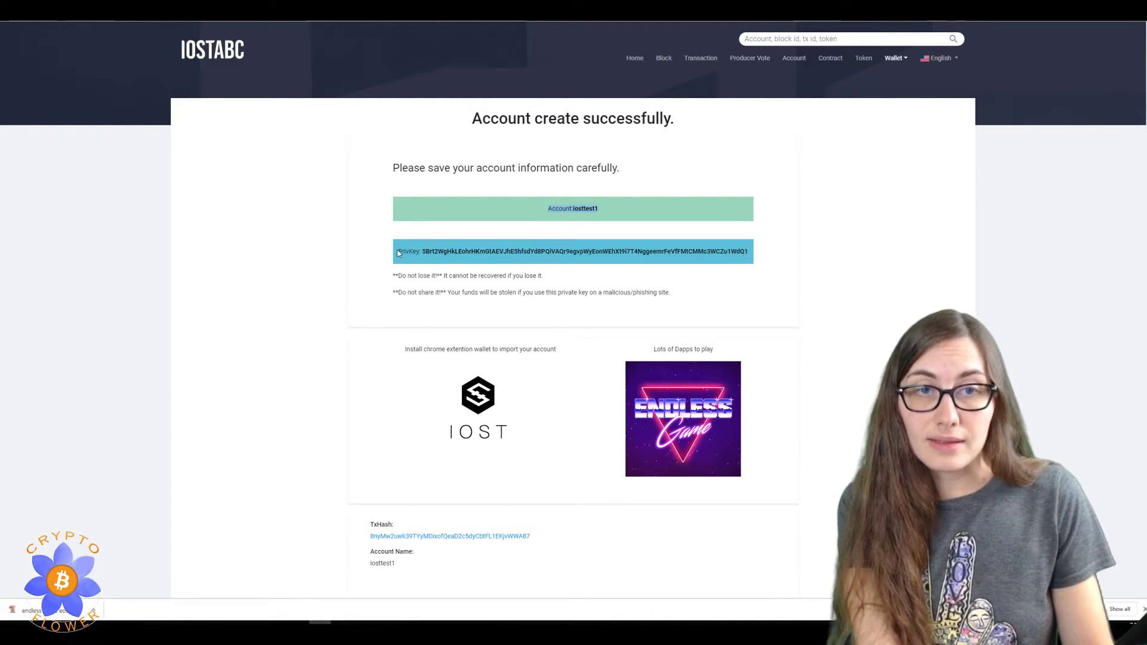
left_click_drag(399, 255, 763, 254)
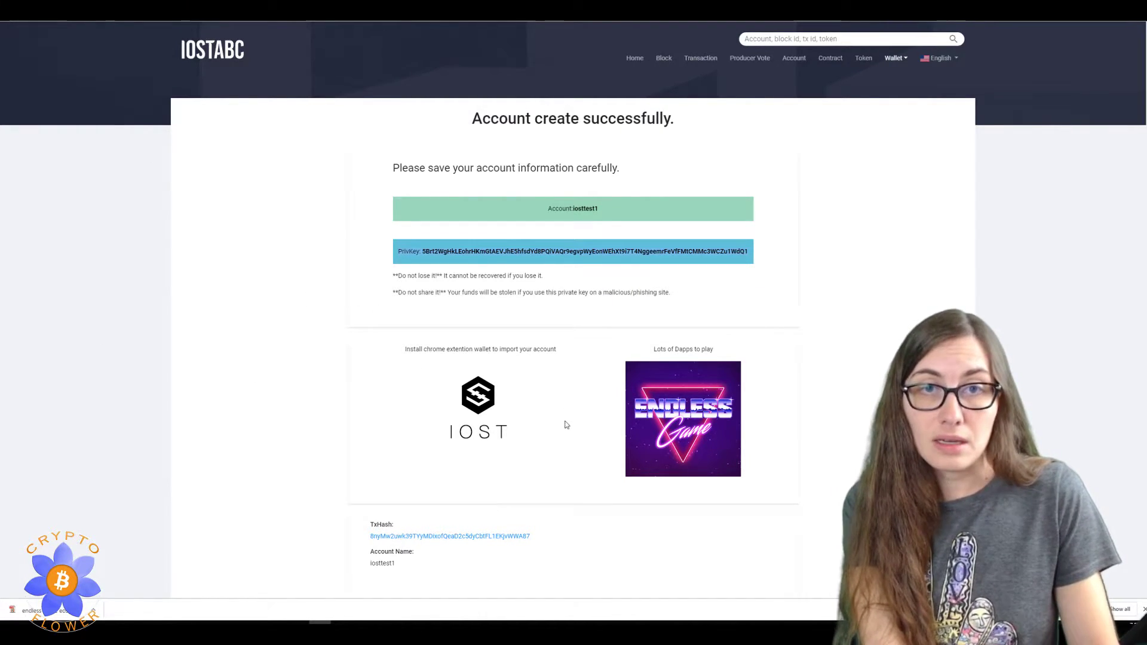
scroll(474, 428, "down", 3)
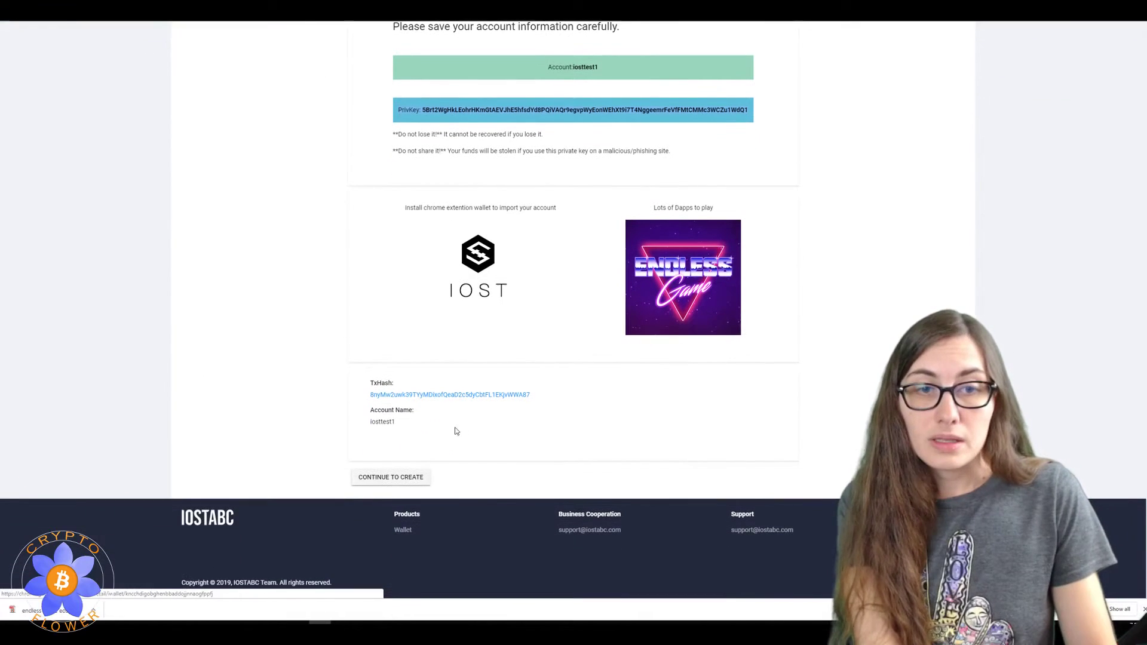
Continue past the account details and open the iWallet Chrome Web Store listing from the 'iost iwallet' search
left_click(397, 478)
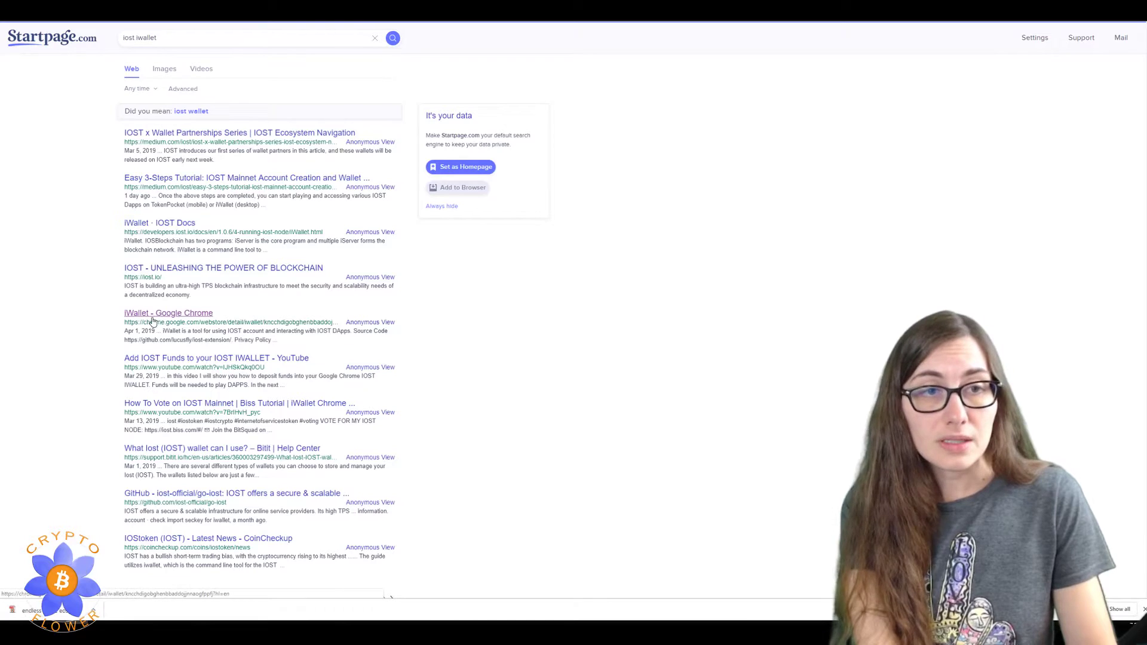
left_click(180, 314)
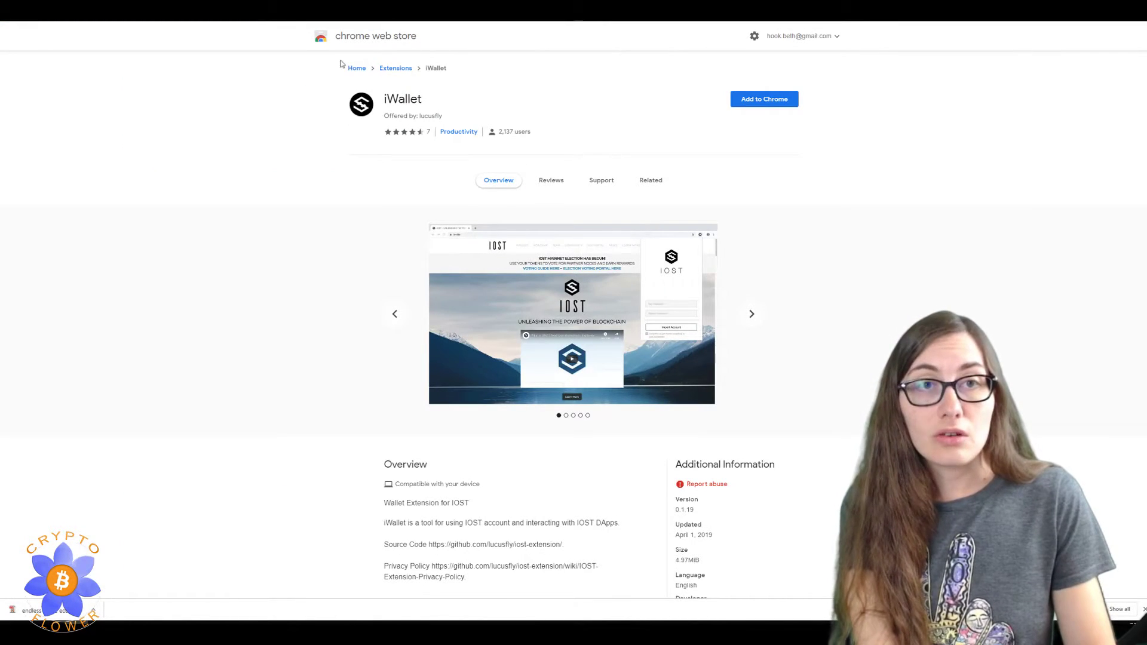
Add the iWallet extension to Chrome and open its password setup window
left_click(757, 105)
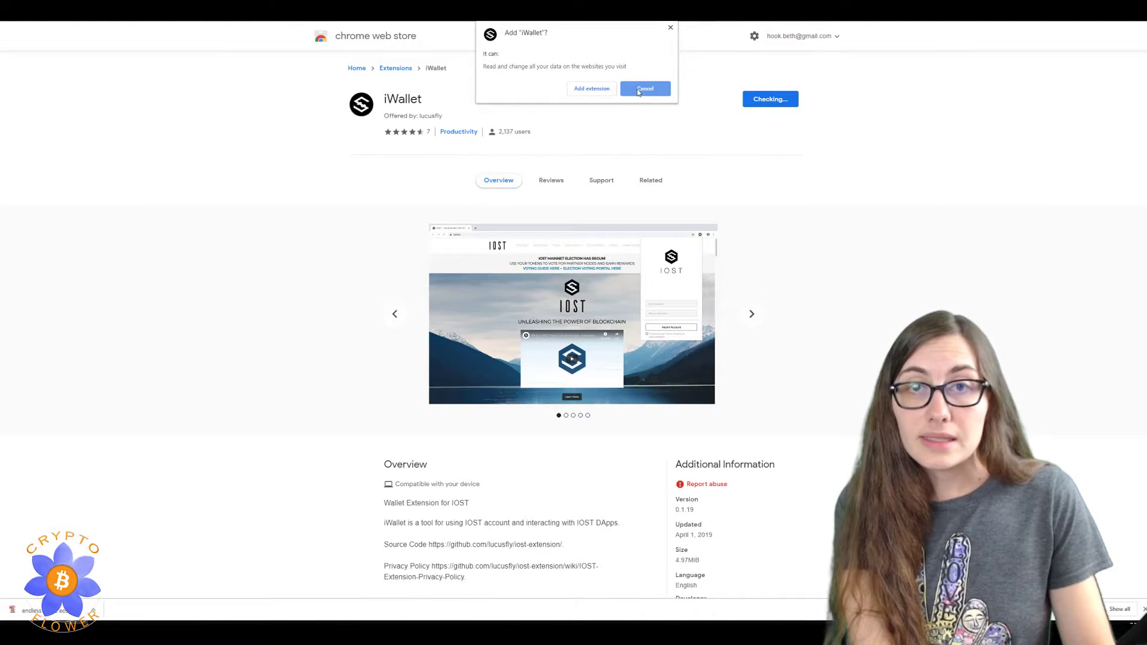
left_click(600, 88)
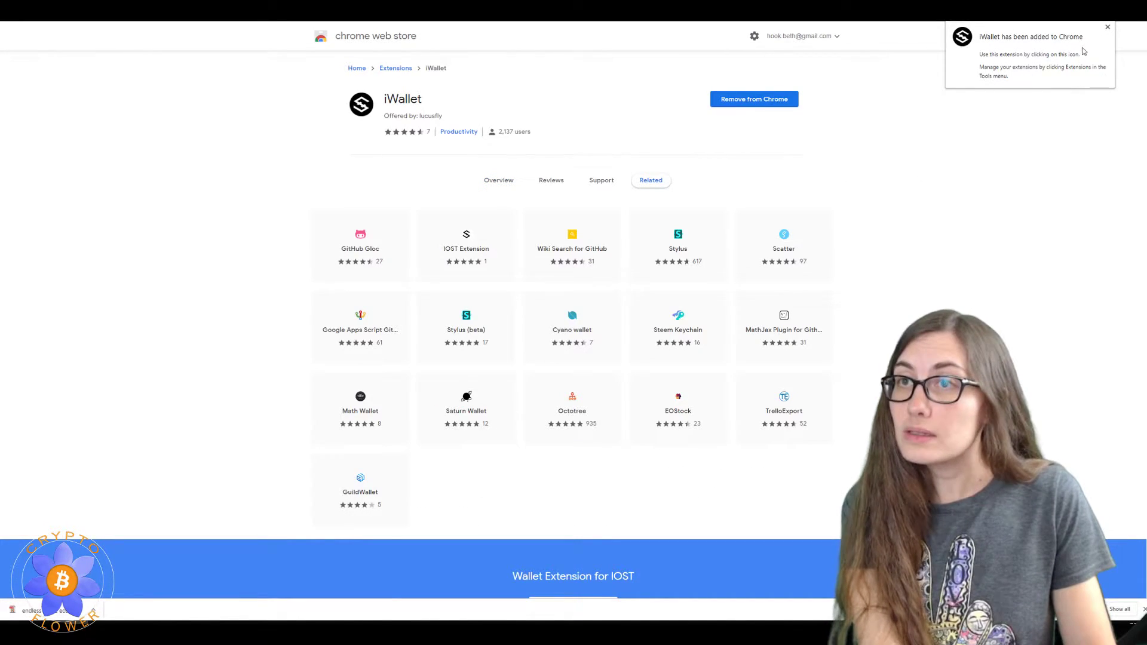
left_click(1105, 12)
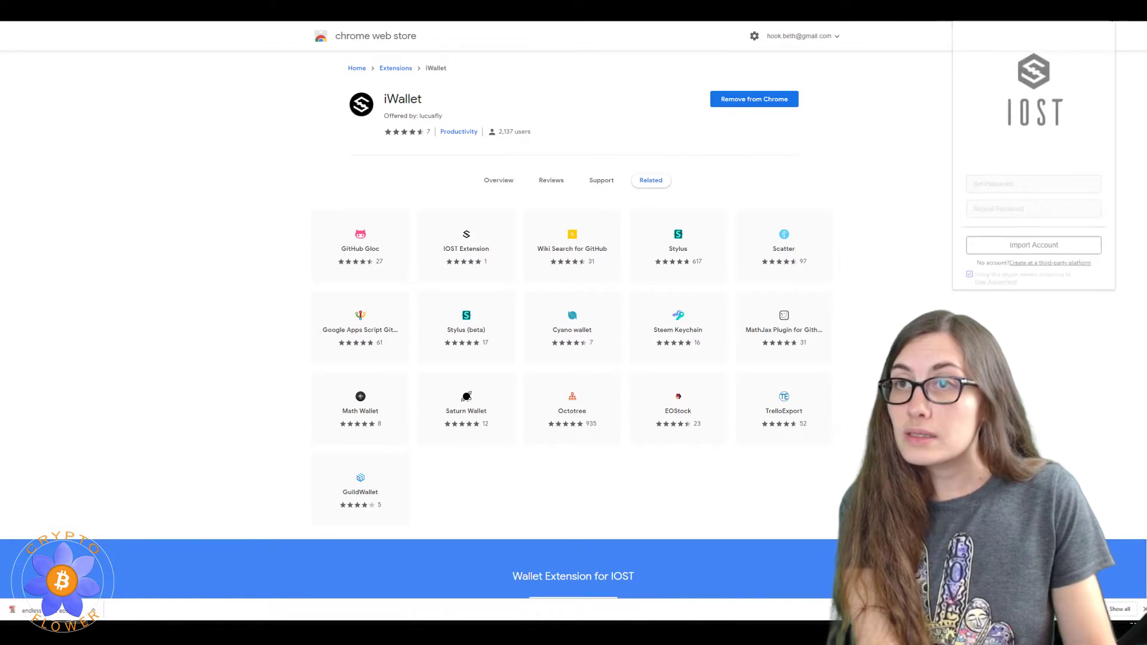
left_click(989, 186)
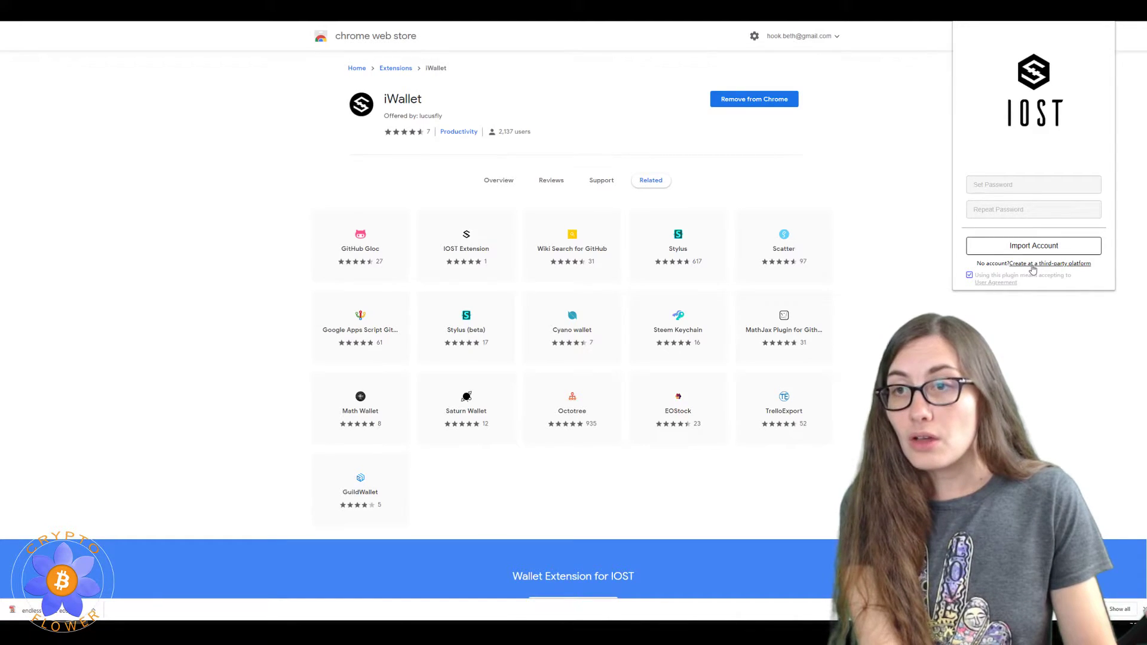
On the third-party creator, randomly generate an account name and request a registration code
left_click(1034, 270)
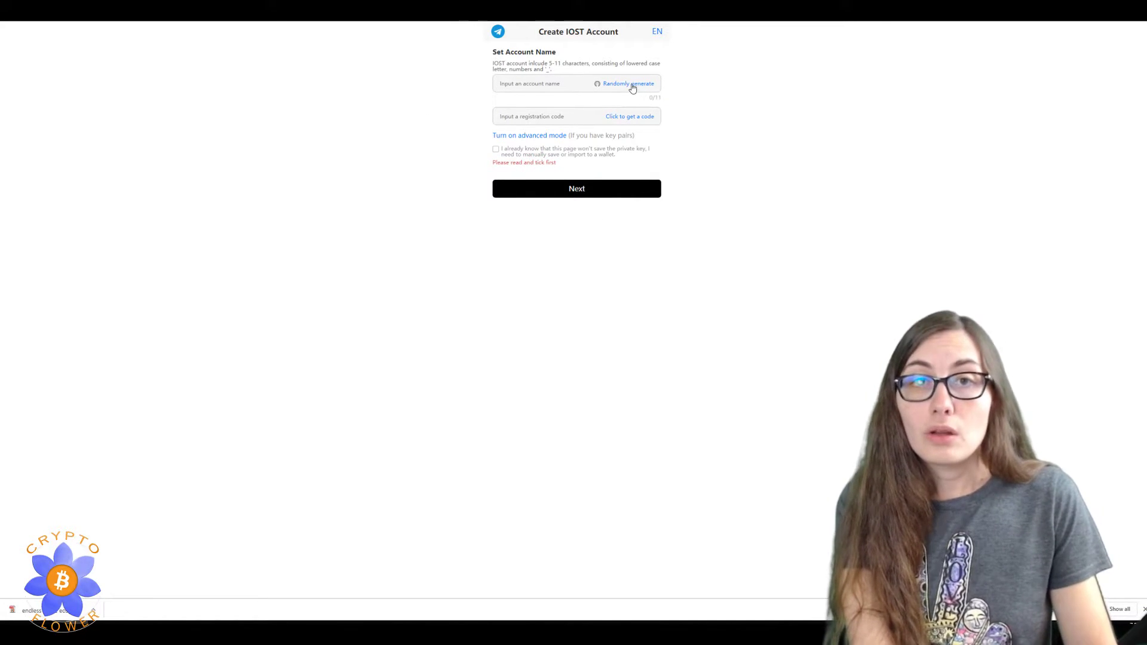
left_click(629, 87)
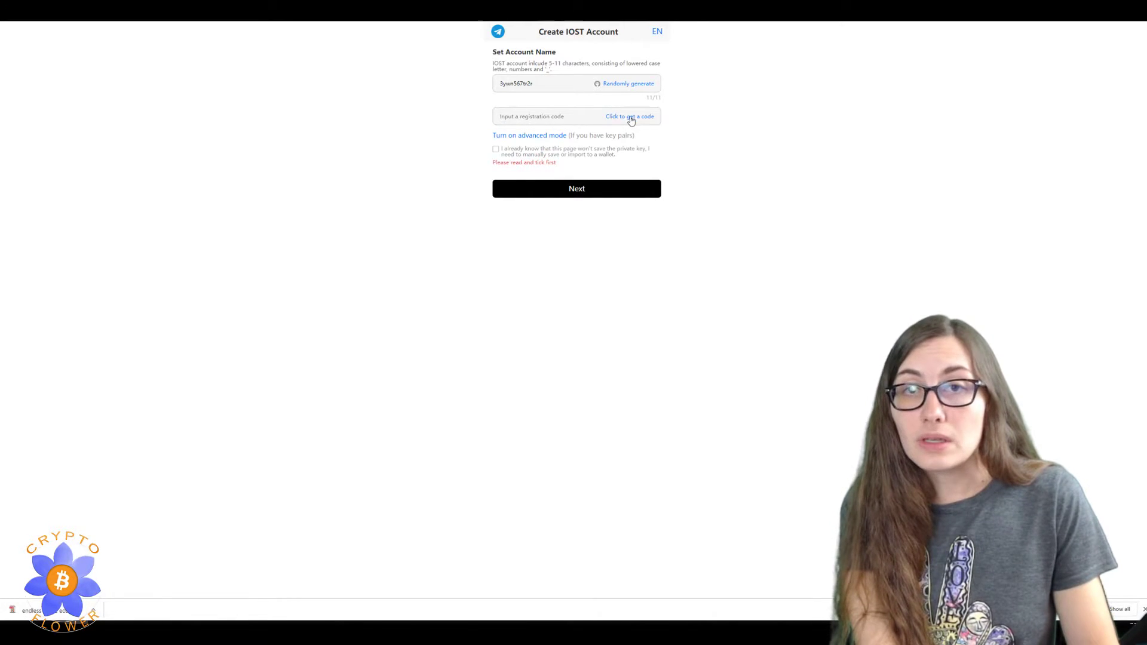
left_click(629, 117)
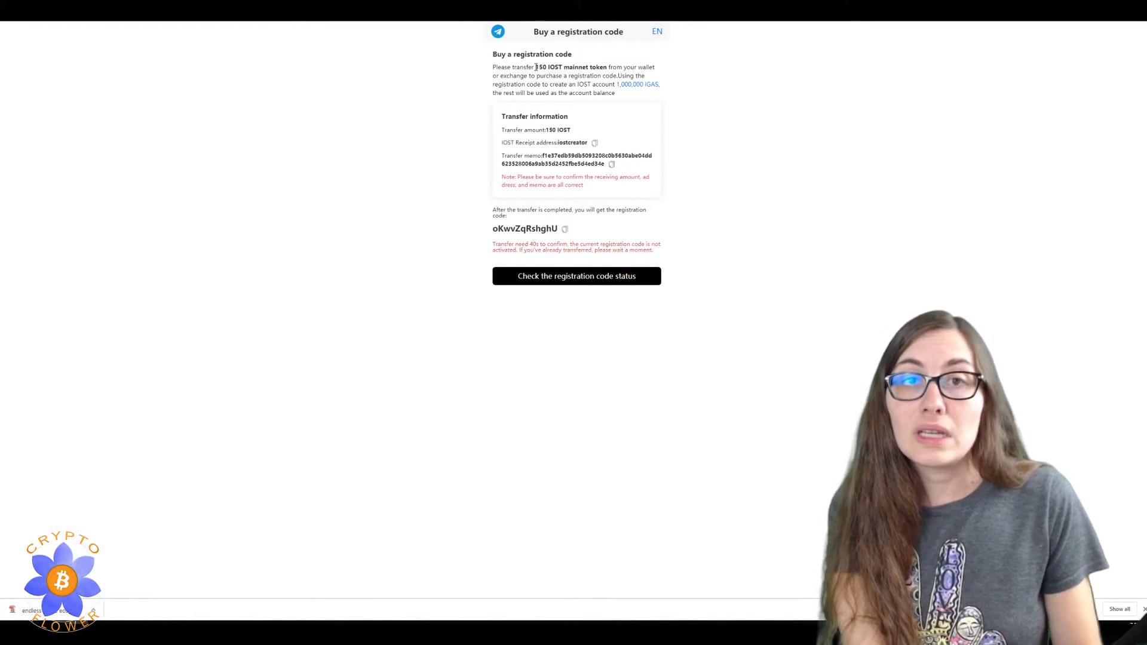
Highlight the 150 IOST cost, transfer memo and 1,000,000 iGAS note, then go back
left_click_drag(536, 67, 607, 68)
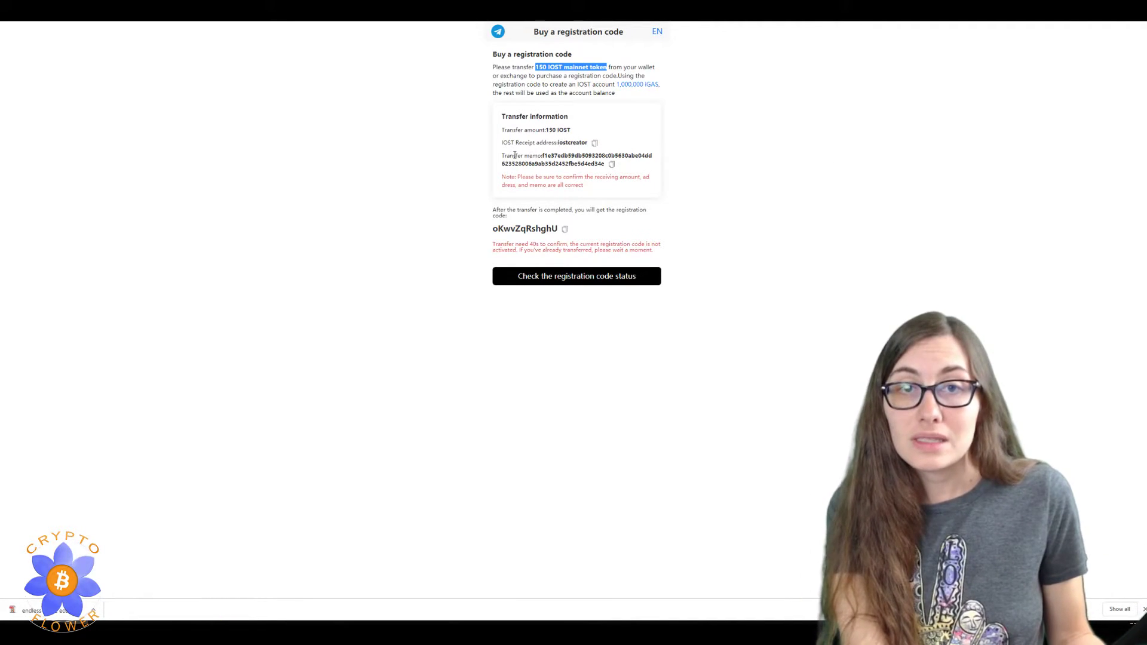
left_click_drag(500, 155, 604, 165)
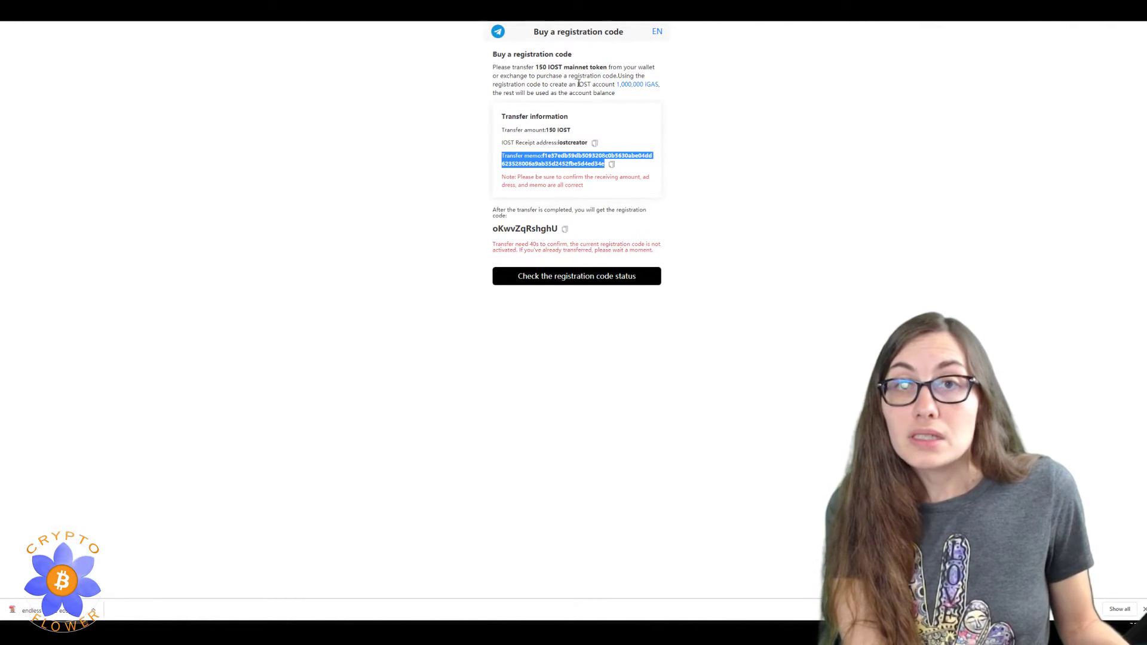
left_click_drag(617, 85, 661, 88)
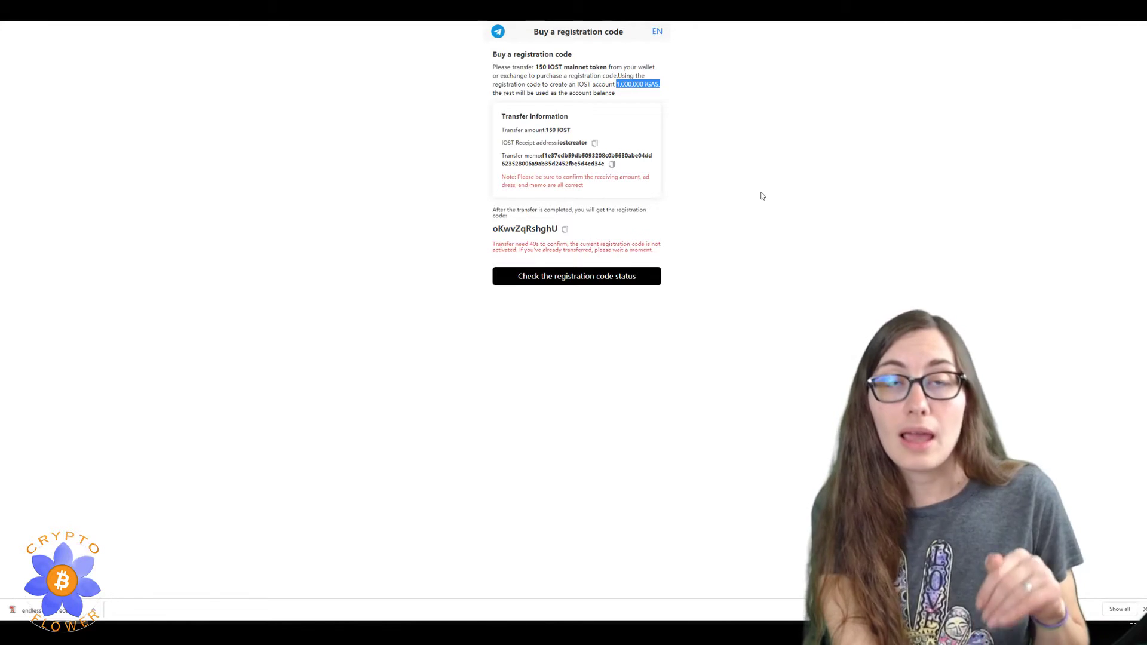
key("alt+Left")
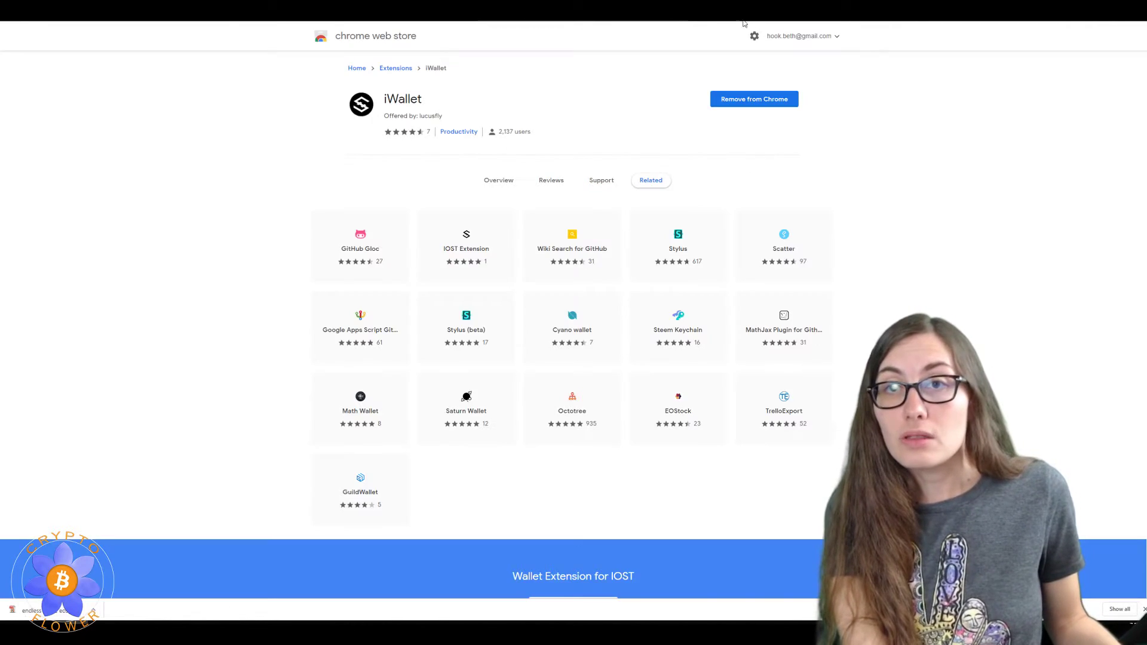
Return to the IOSTABC account page and open the IOST wallet extension over it
left_click(1112, 23)
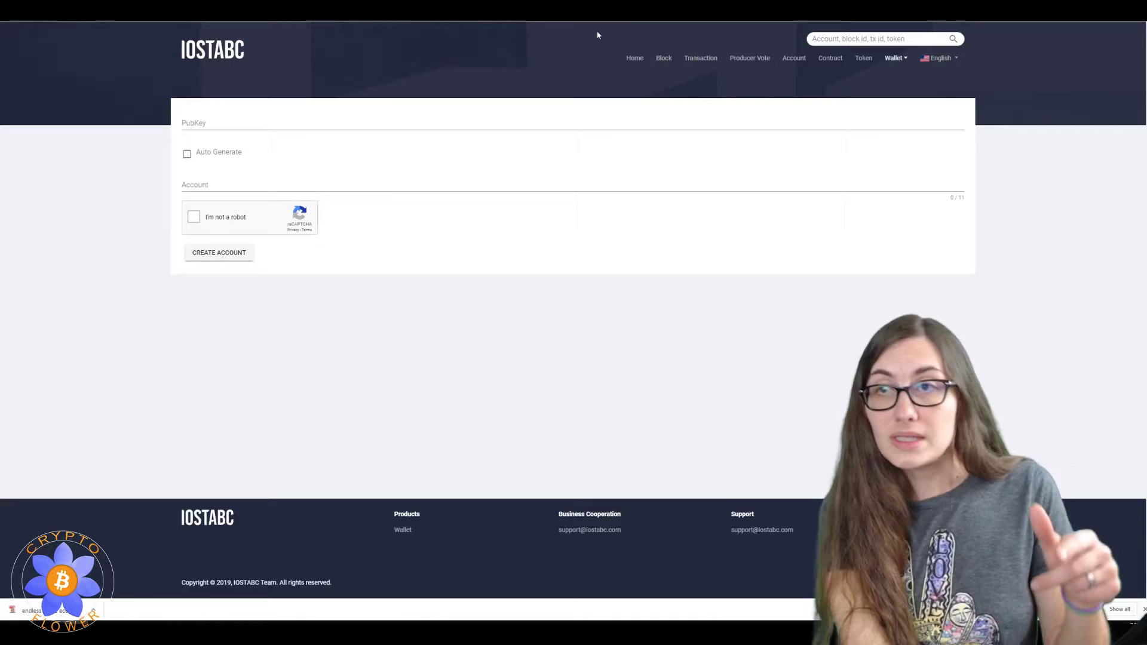
left_click(1112, 22)
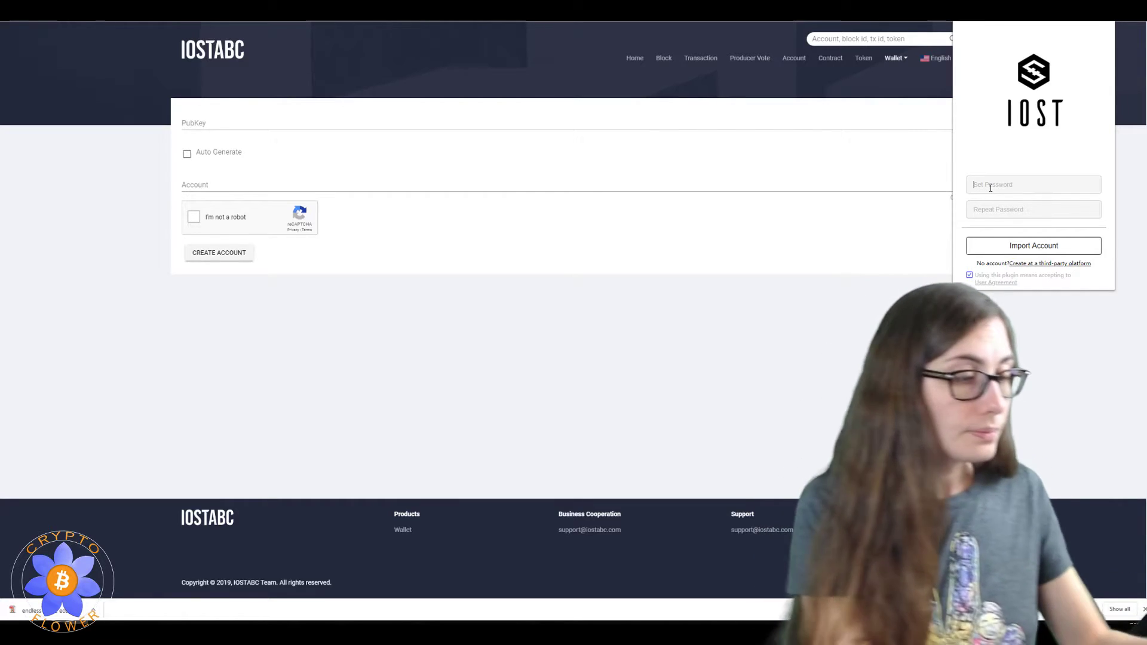
Enter and repeat a wallet password, then attempt to continue to import
type("•••••")
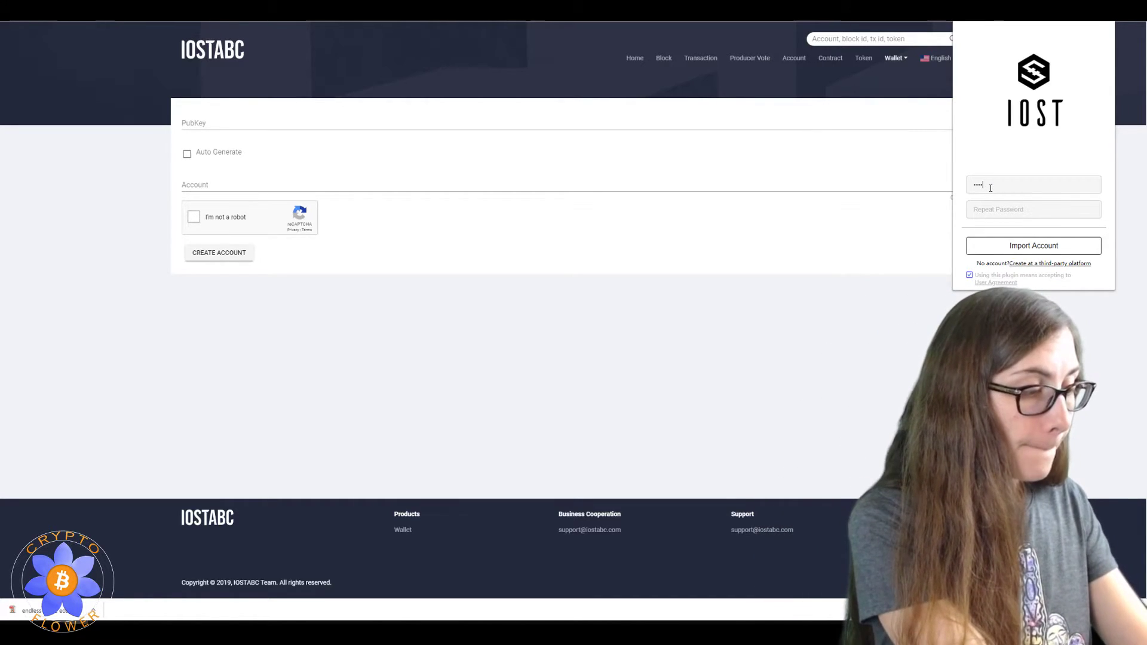
type("••••••")
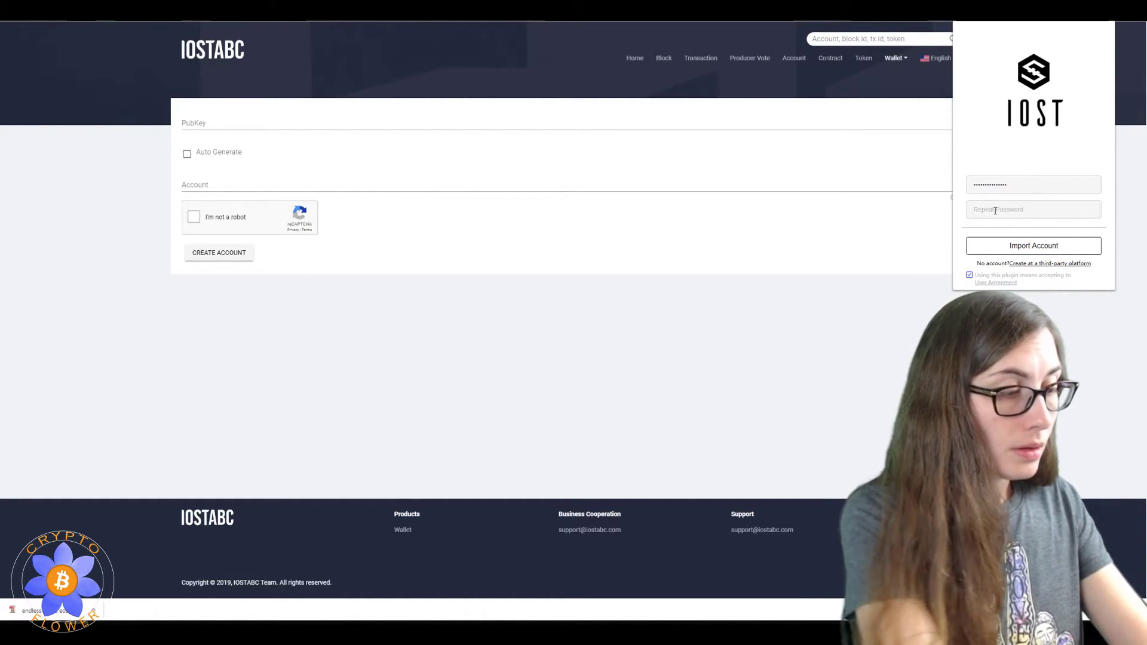
left_click(995, 211)
type("**")
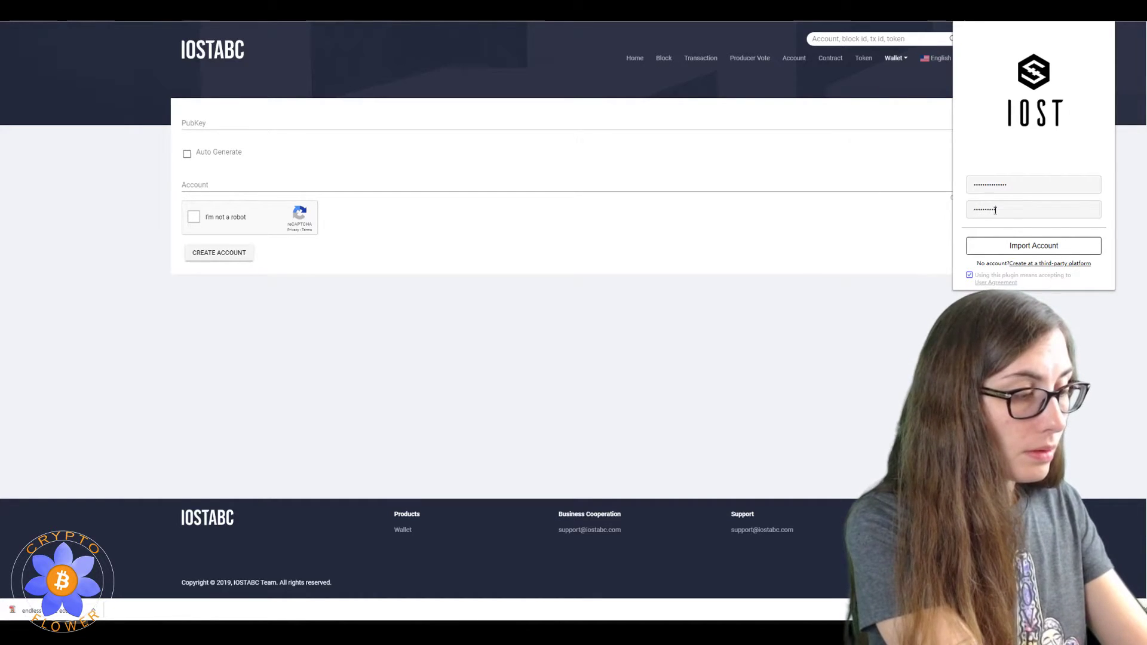
left_click(1033, 248)
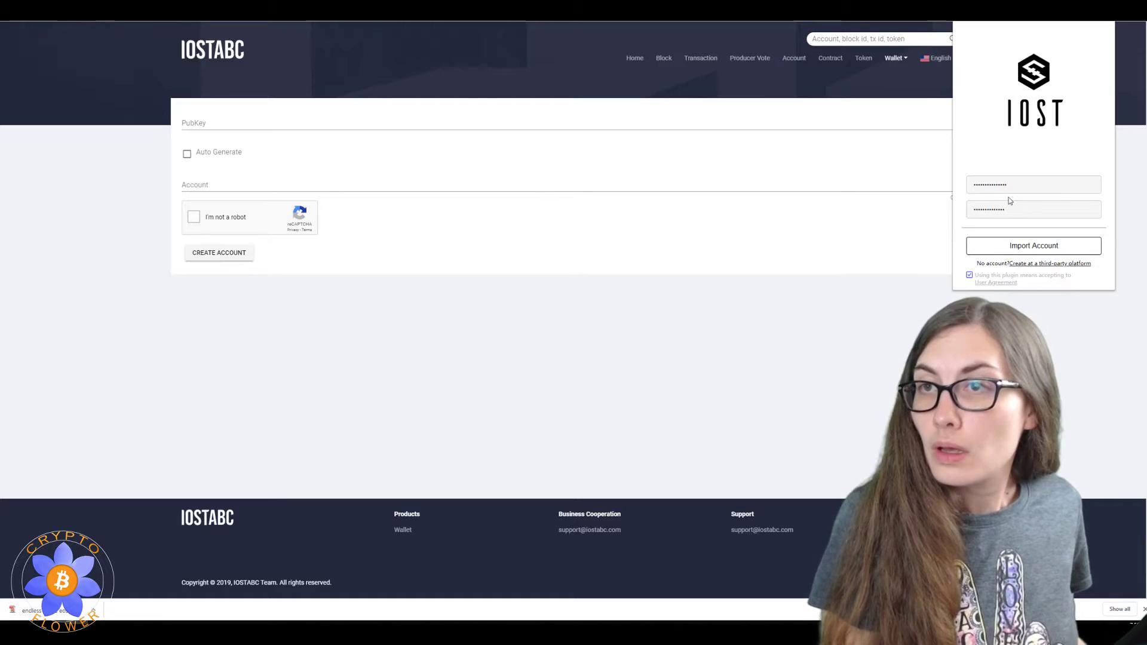
Replace the rejected password with a letters-and-numbers password and proceed to Import Account
left_click_drag(1009, 185, 858, 198)
key("BackSpace")
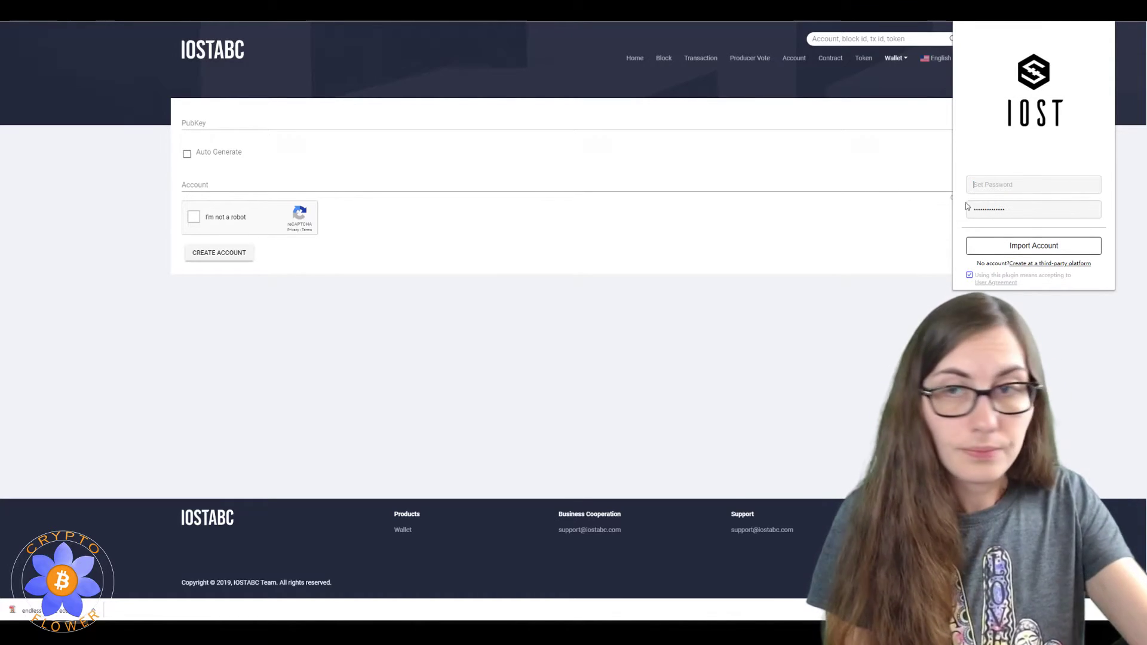
left_click_drag(1011, 212, 785, 225)
key("BackSpace")
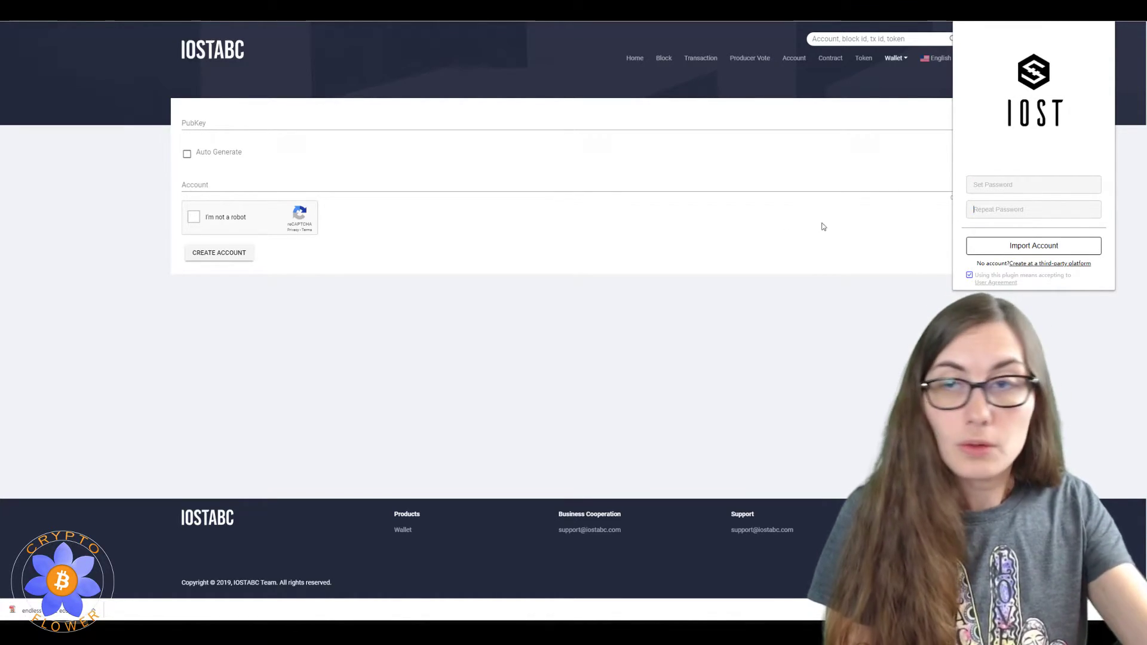
left_click(974, 184)
key("ctrl+v")
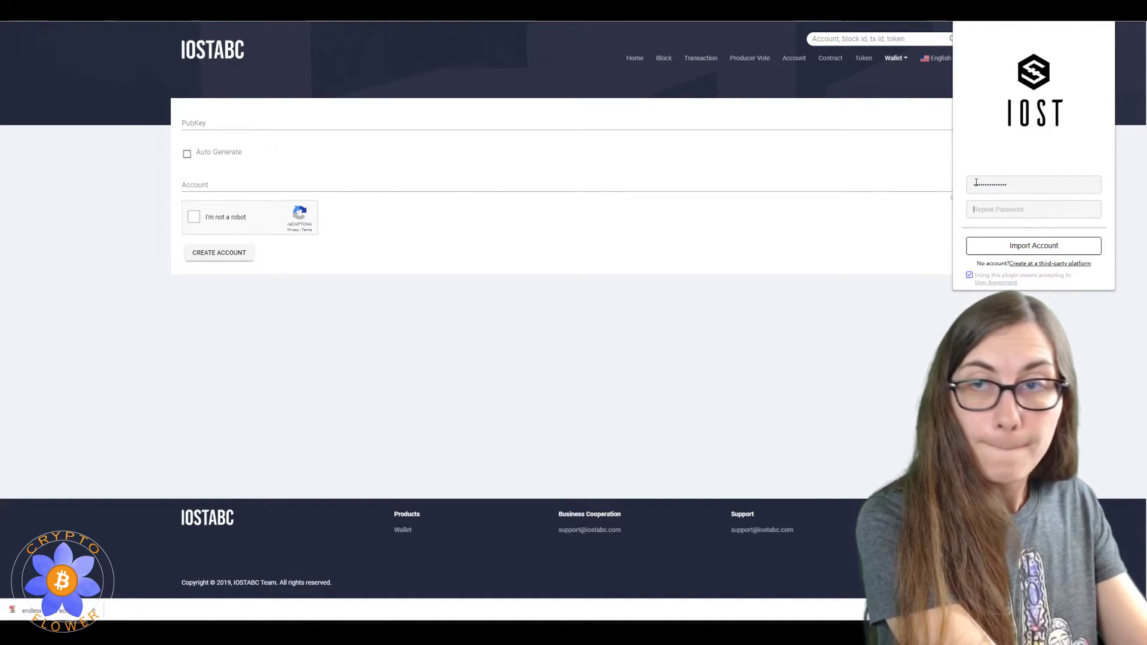
type("*")
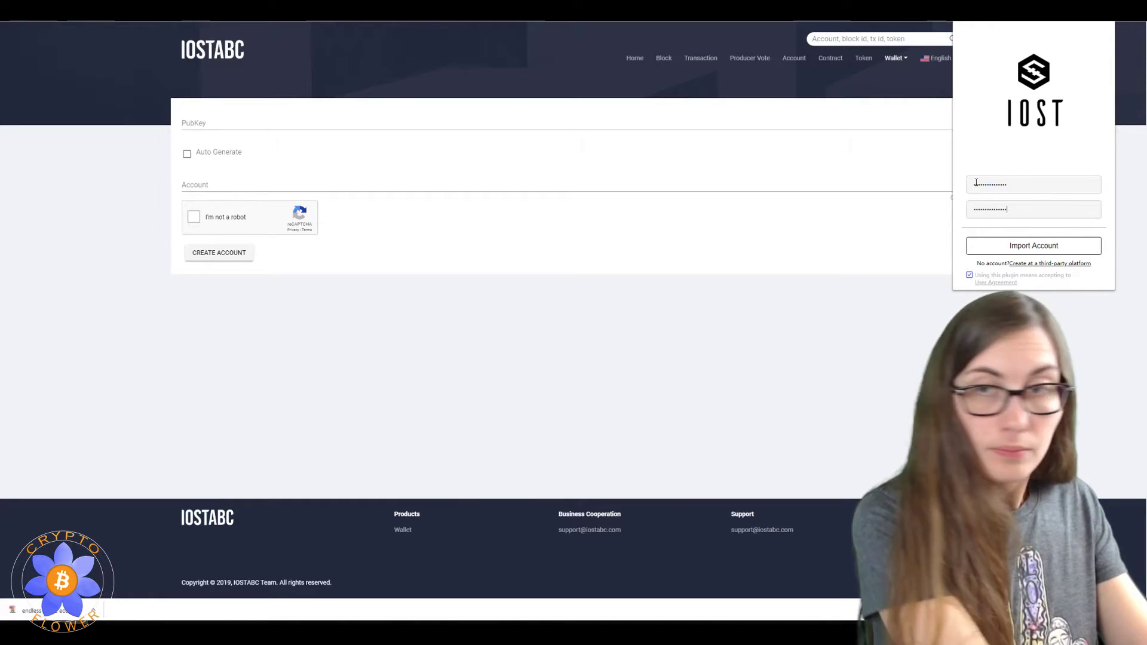
left_click(1028, 248)
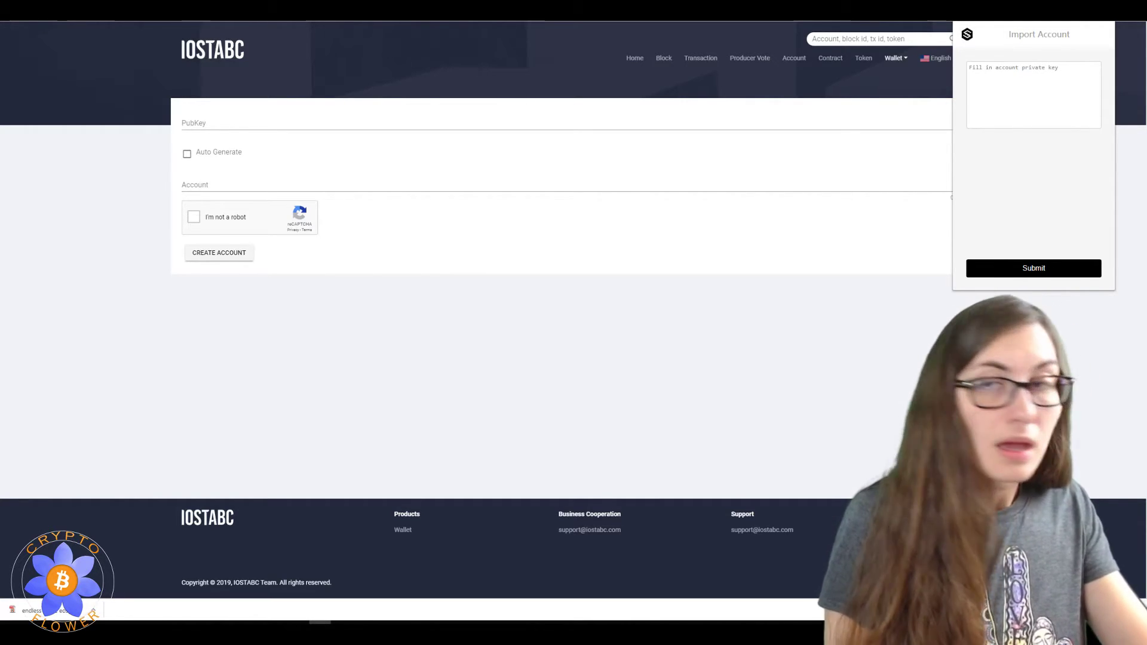
Paste the iosttest1 private key into the import box and submit it
left_click(1052, 81)
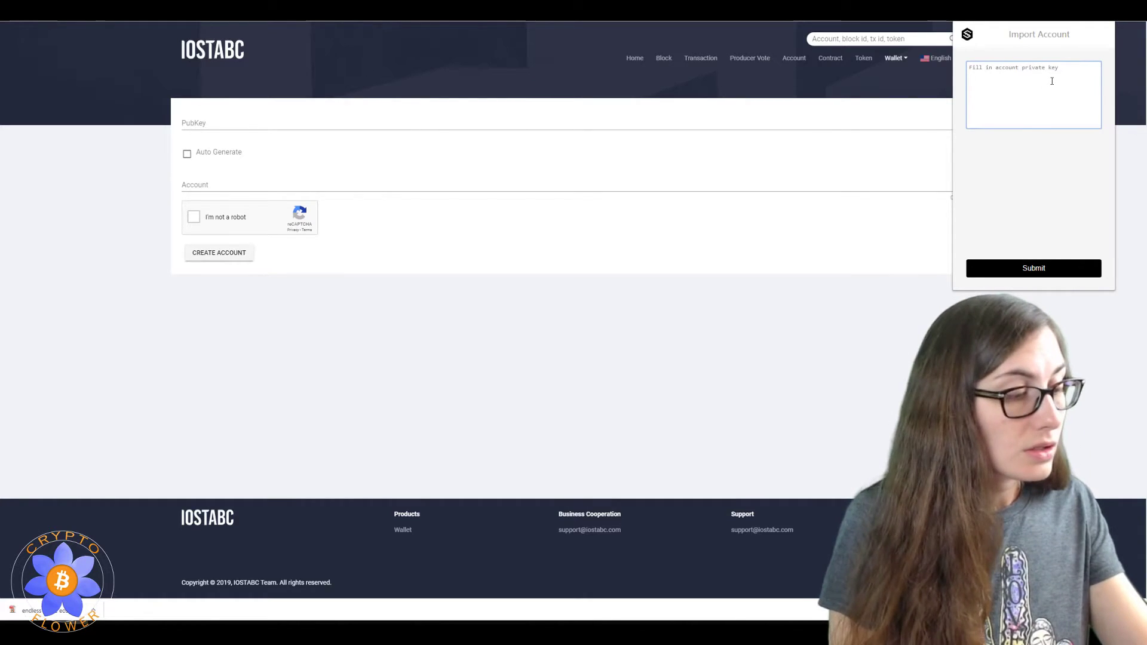
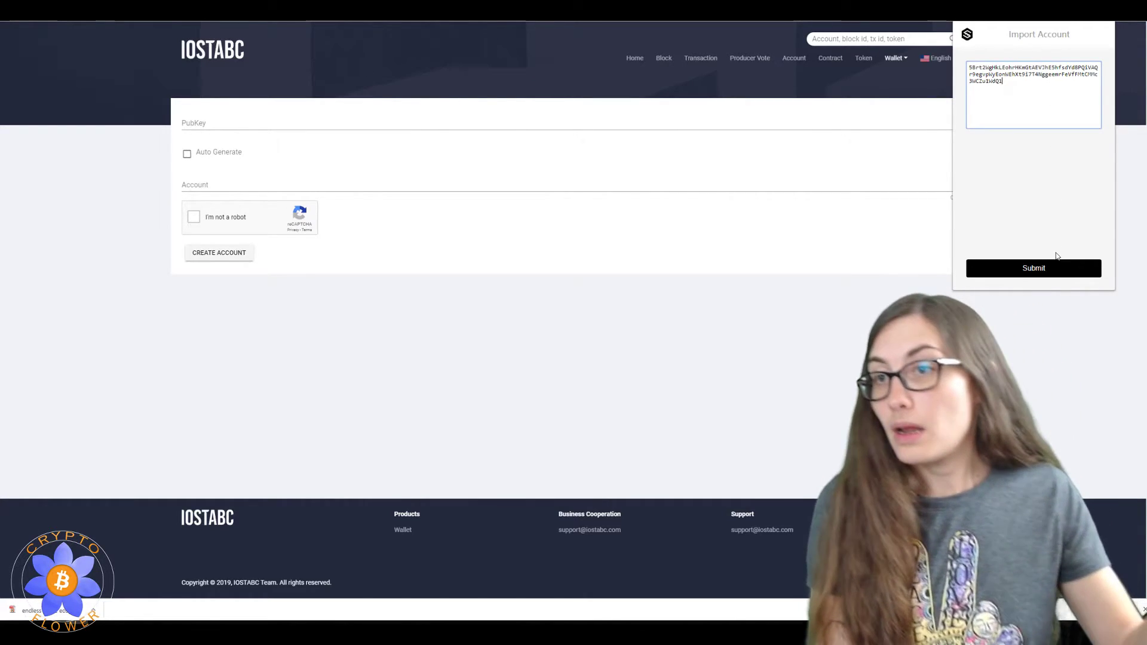
left_click(1039, 268)
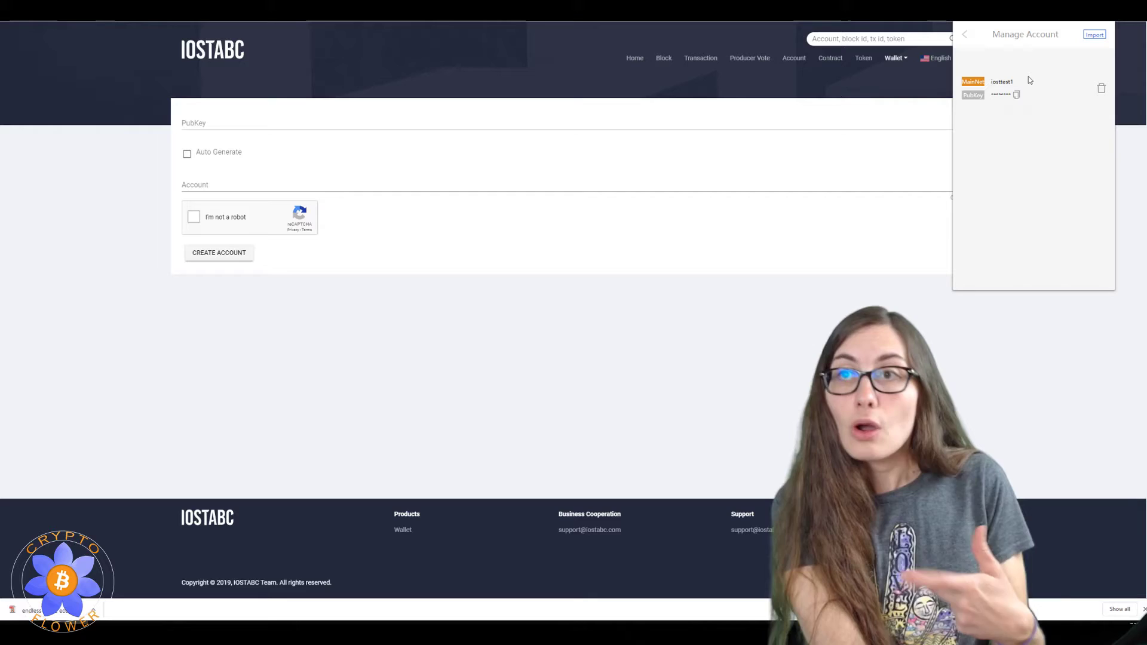
View the iosttest1 deposit QR code and account name, then bring up the iGAS resource page
left_click(966, 37)
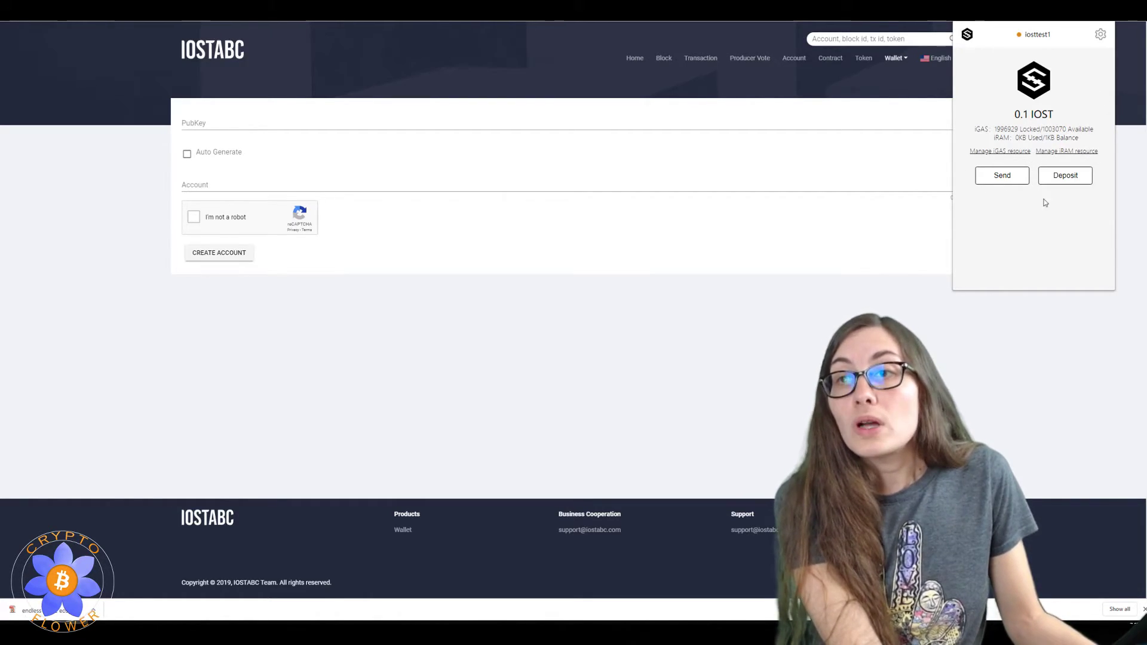
left_click(1063, 179)
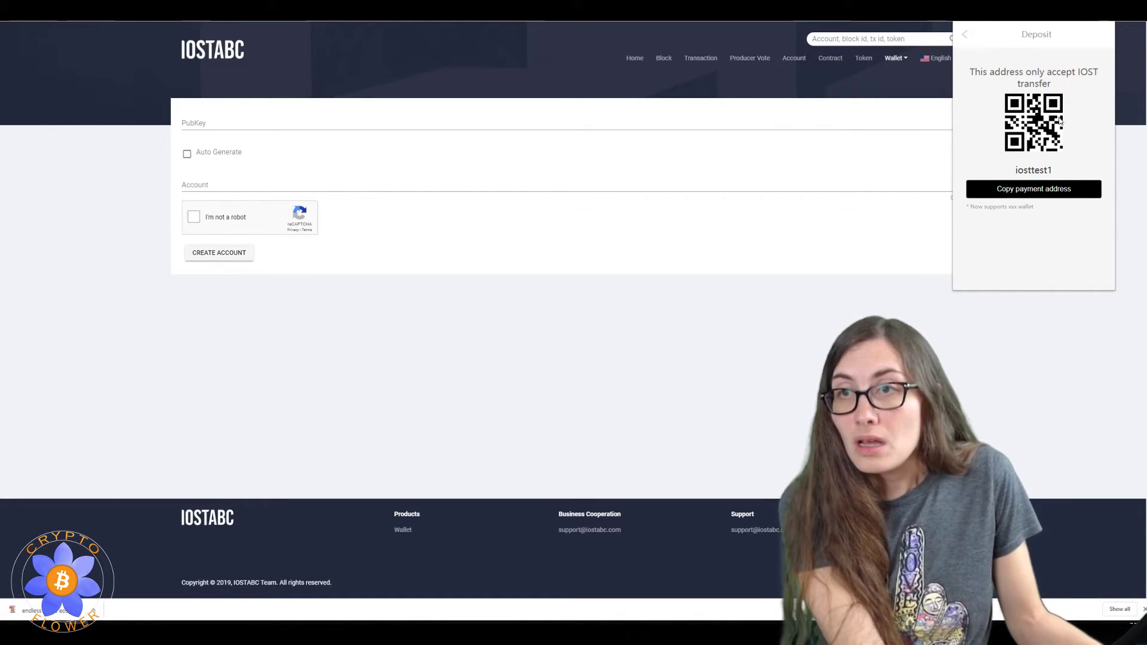
left_click_drag(1013, 172, 1058, 172)
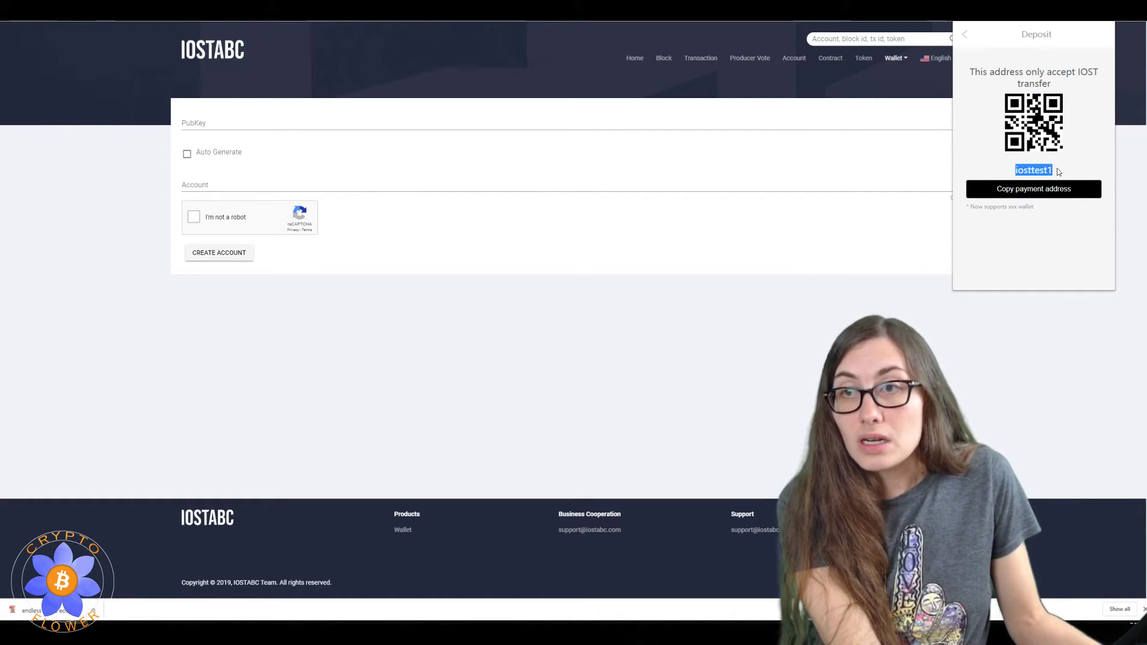
left_click(966, 37)
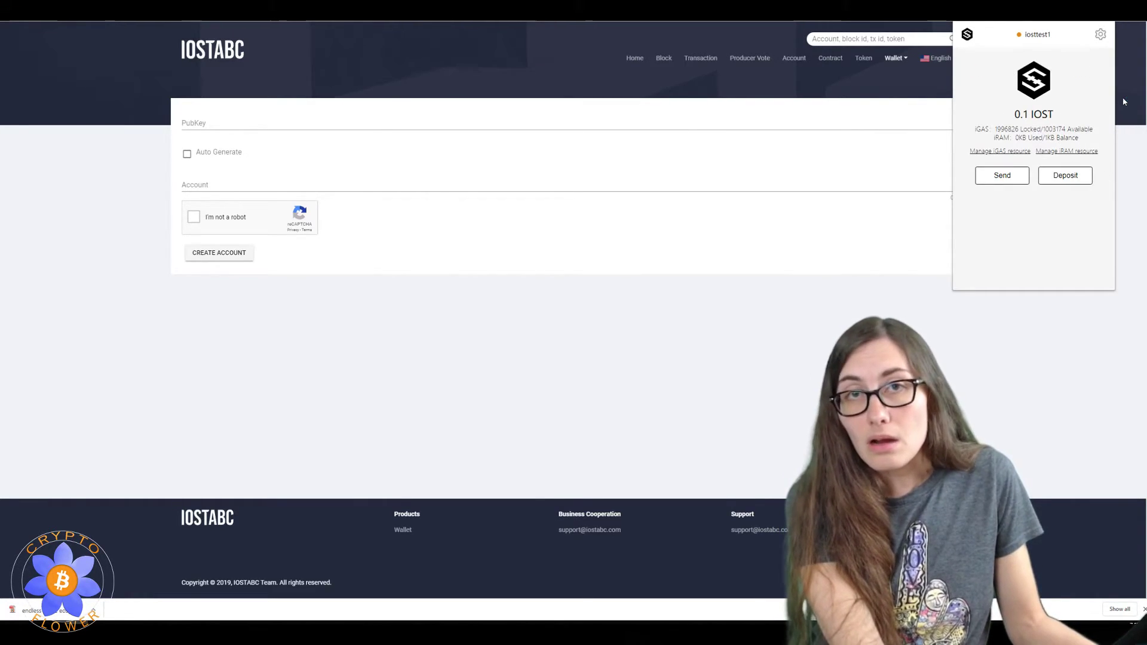
left_click(1006, 153)
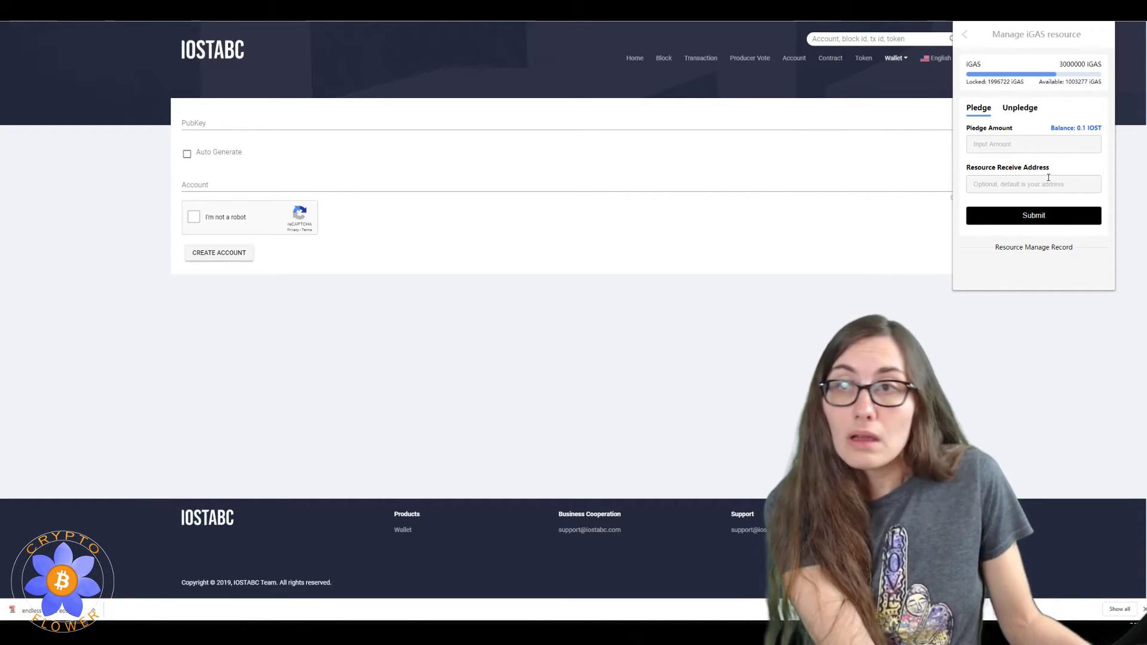
Try pledging .05 IOST for iGAS, dismiss the failed transfer result, and reopen the iGAS page
left_click(997, 144)
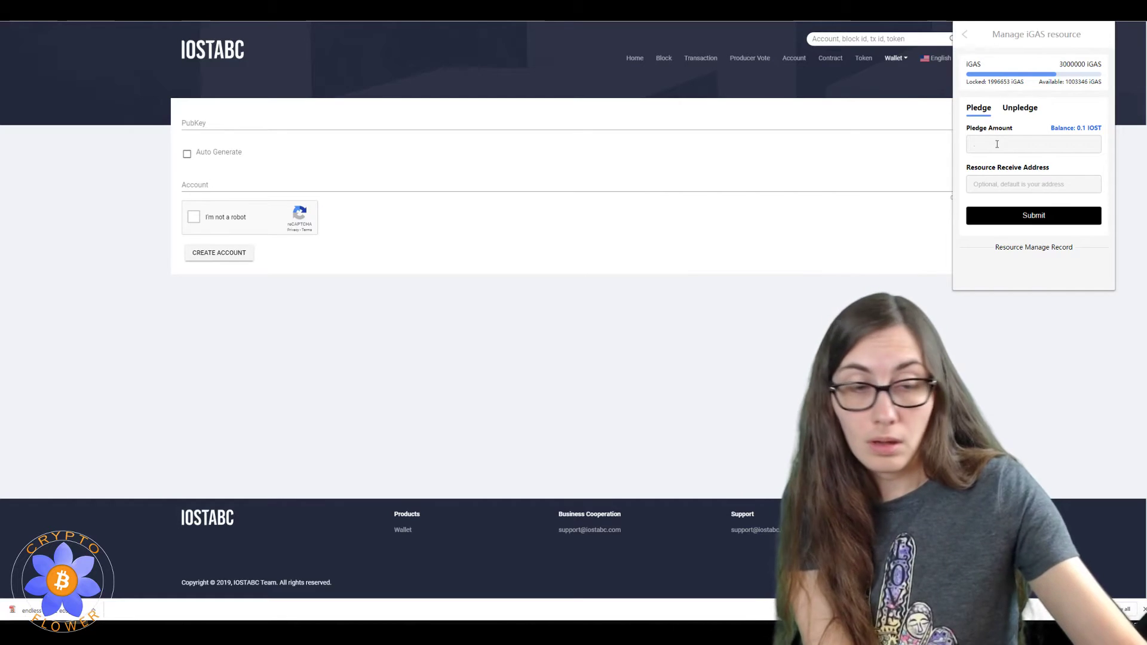
type(".05")
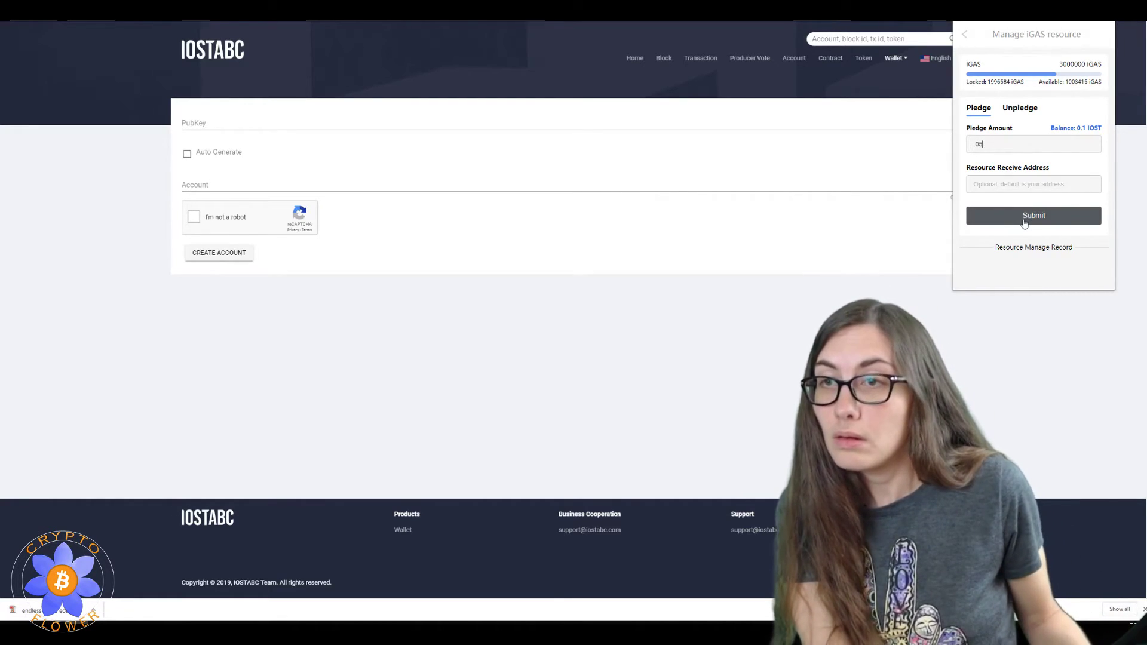
left_click(1024, 221)
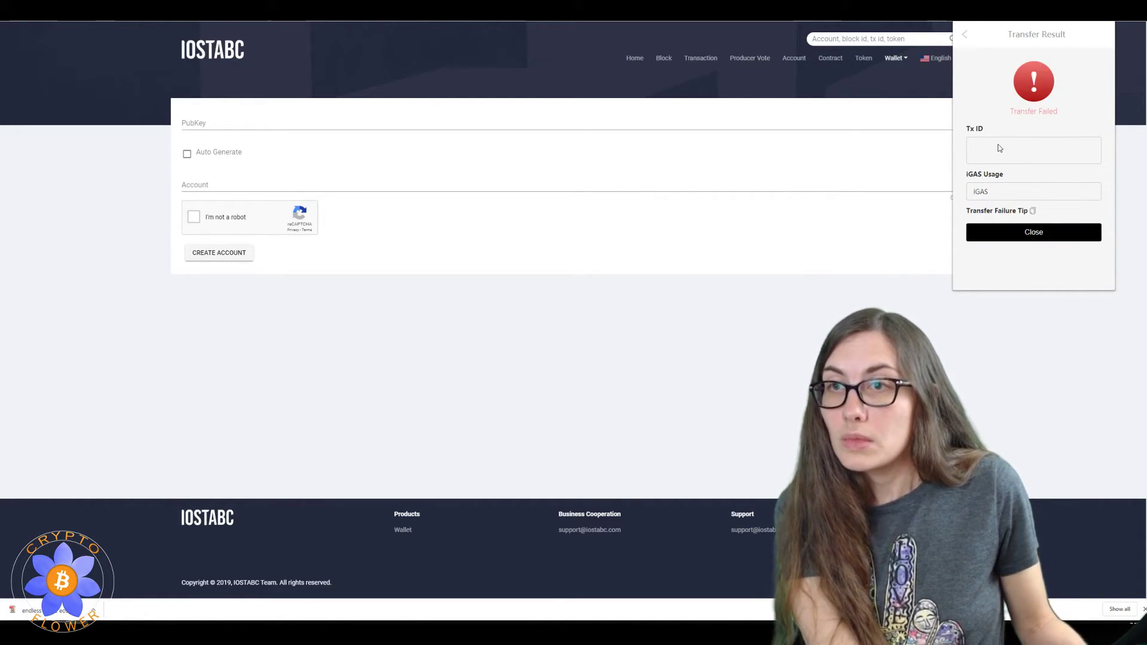
left_click(966, 37)
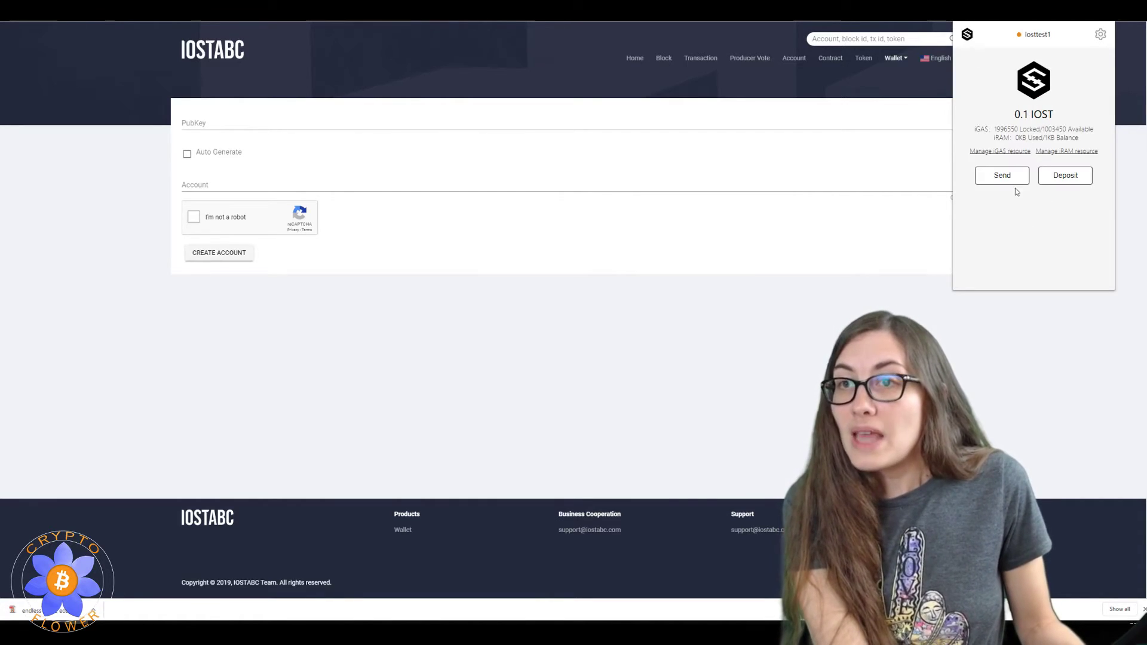
left_click(1008, 152)
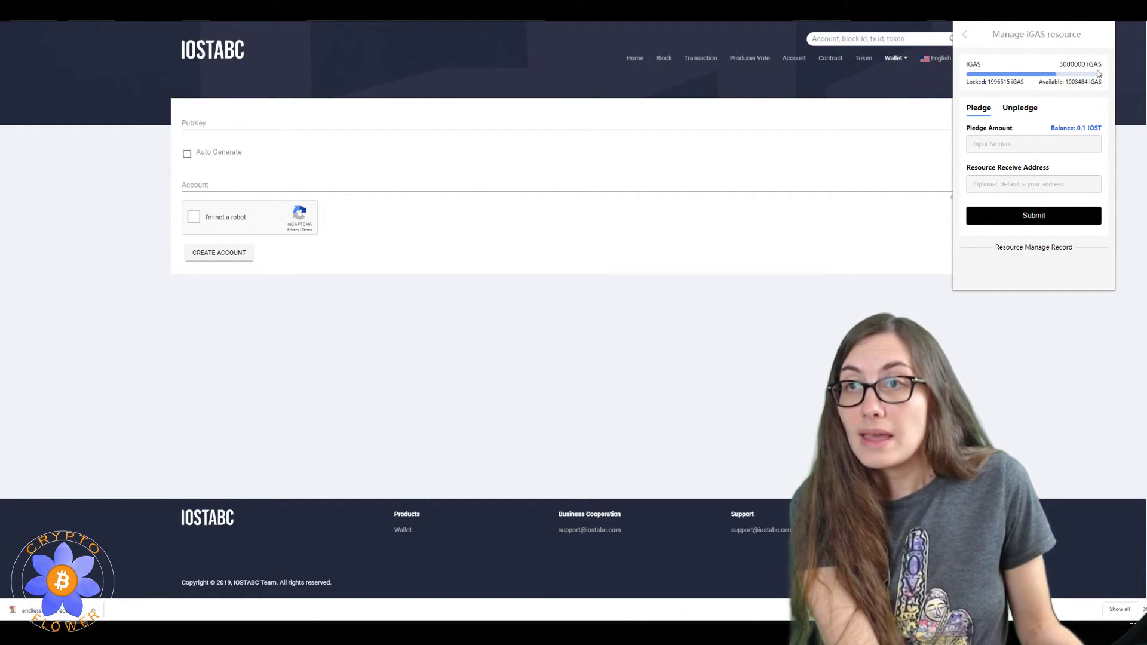
Go back and open the iRAM page (1 KB, 8.8993 IOST/KB), placing the cursor in Purchase Amount
left_click(965, 38)
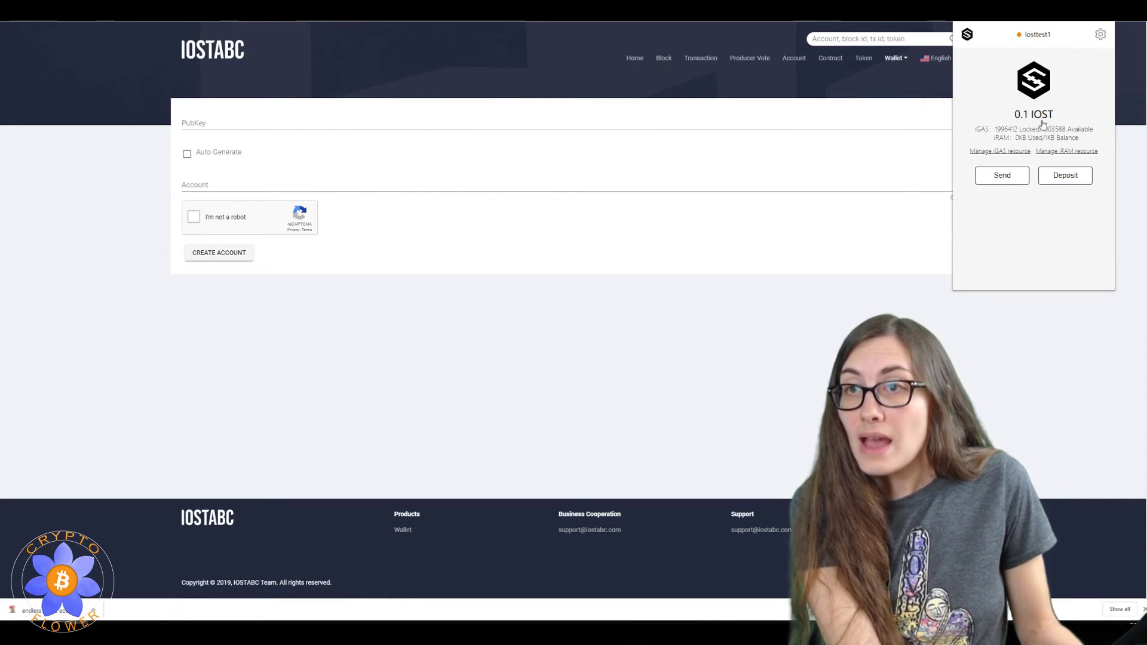
left_click(1062, 153)
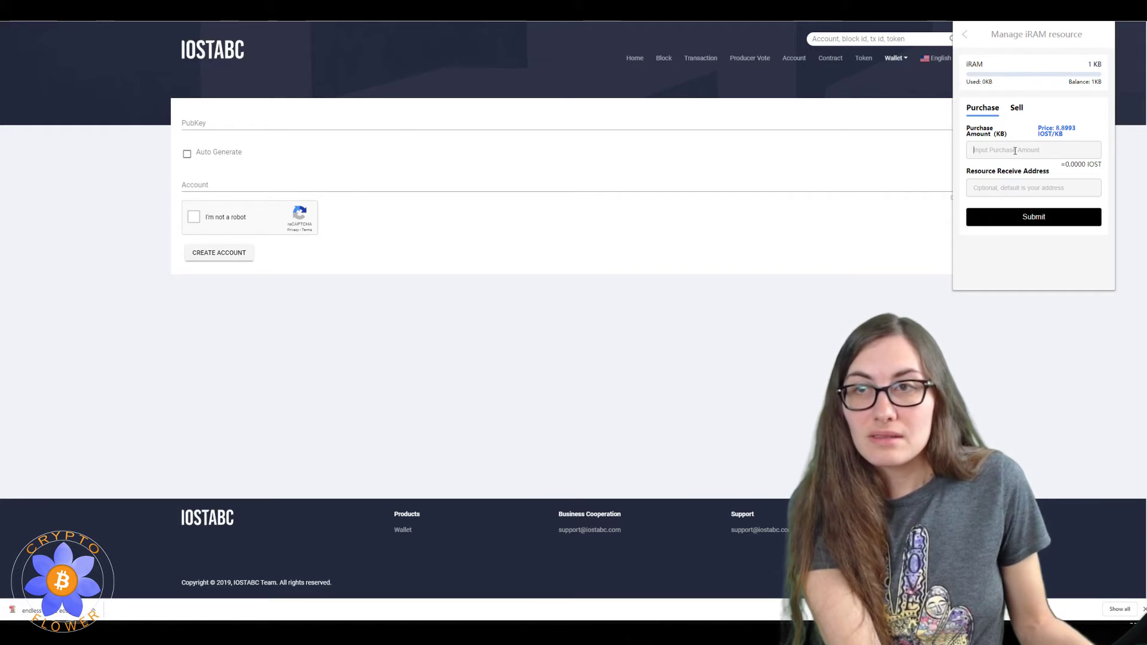
left_click(1046, 146)
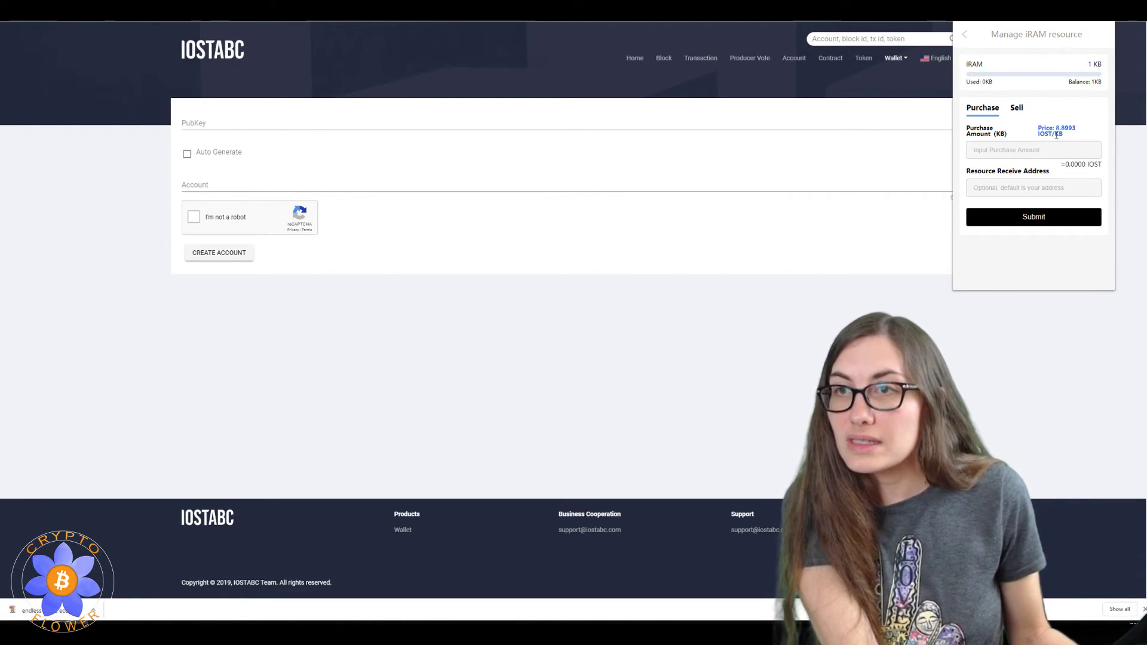